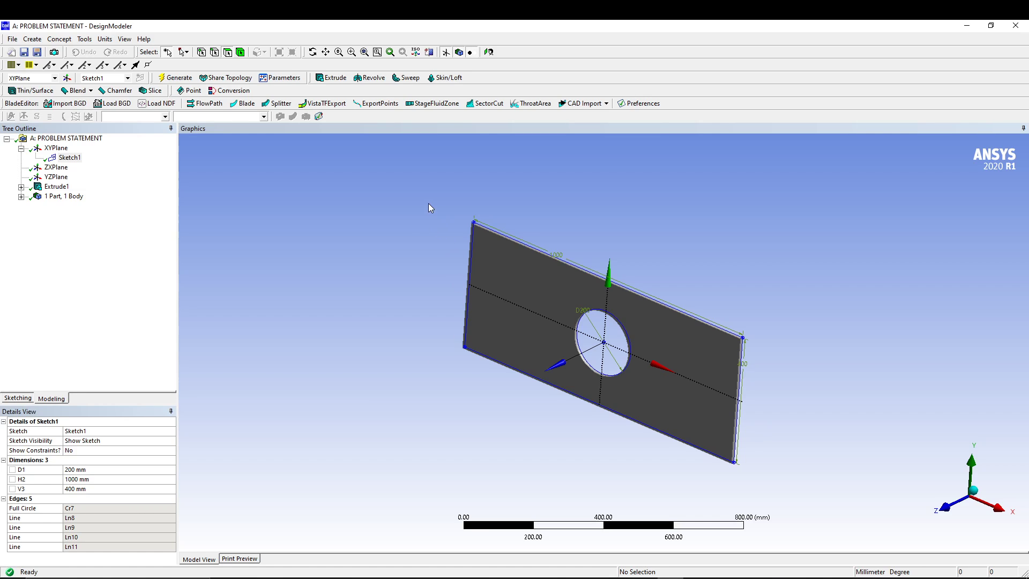
- Halve the plate with a symmetry feature about the ZXPlane
middle_drag(430, 206, 440, 187)
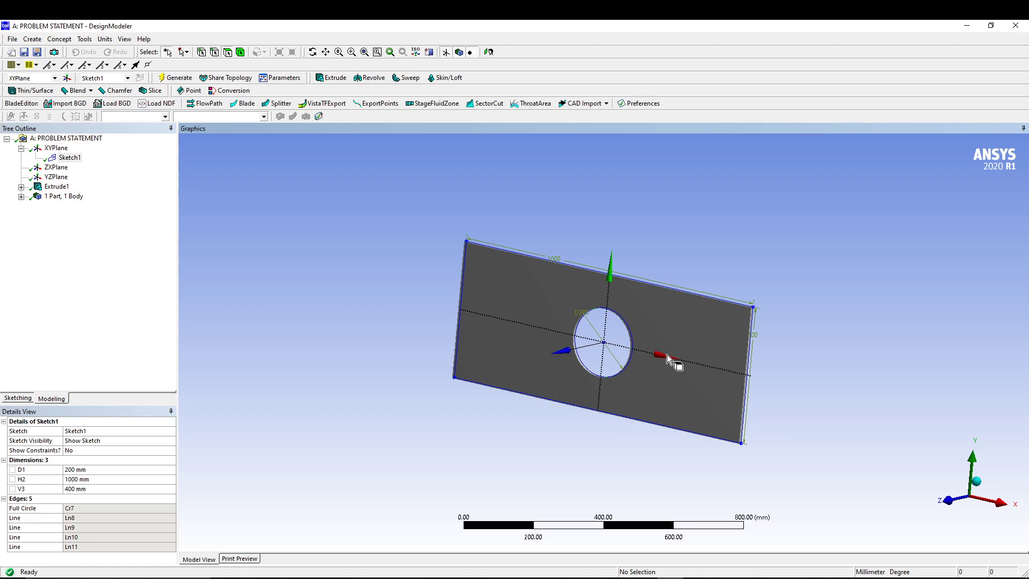
middle_drag(709, 220, 760, 287)
scroll(622, 414, down, 1)
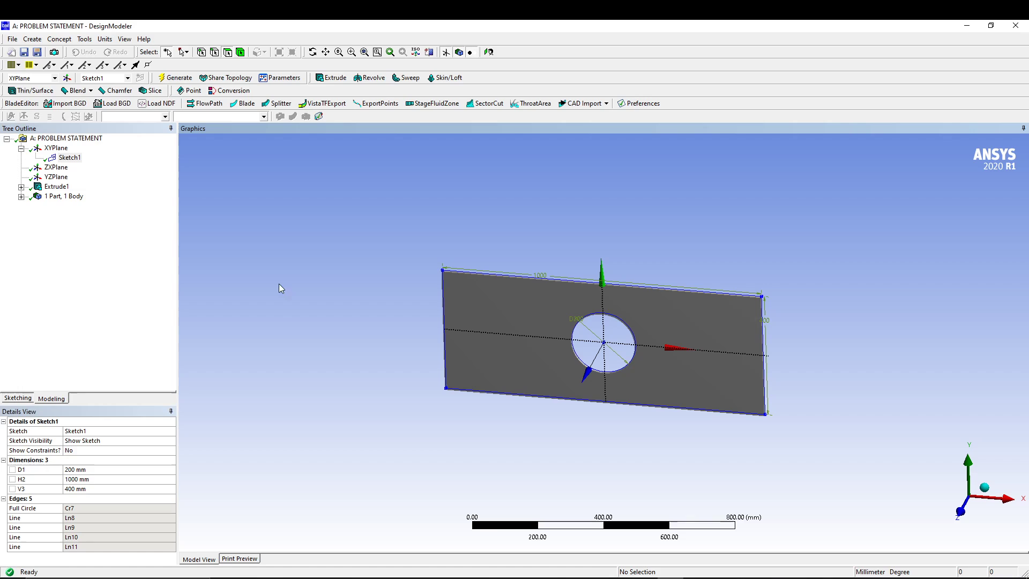
middle_drag(475, 444, 524, 443)
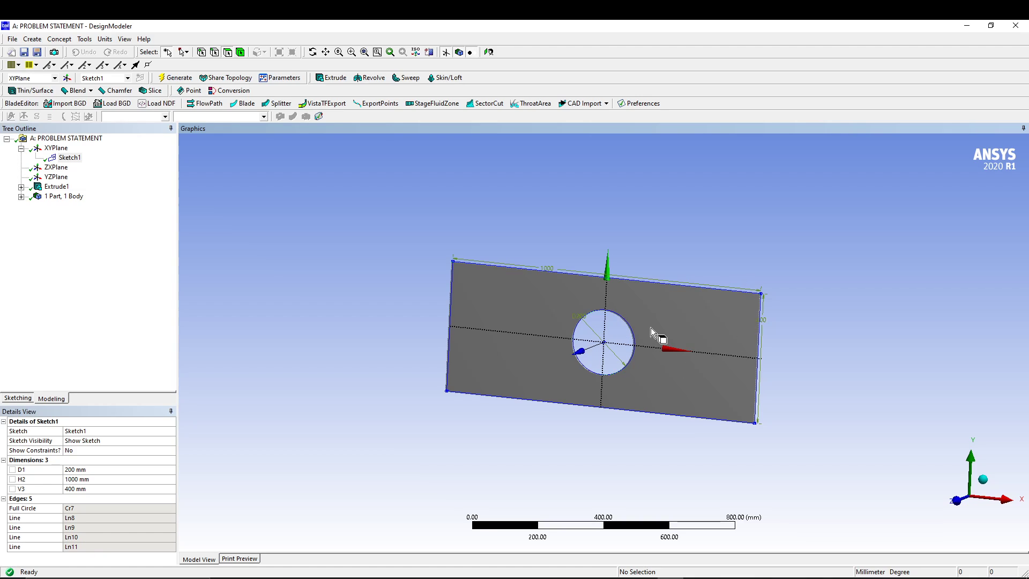
click(83, 40)
click(102, 141)
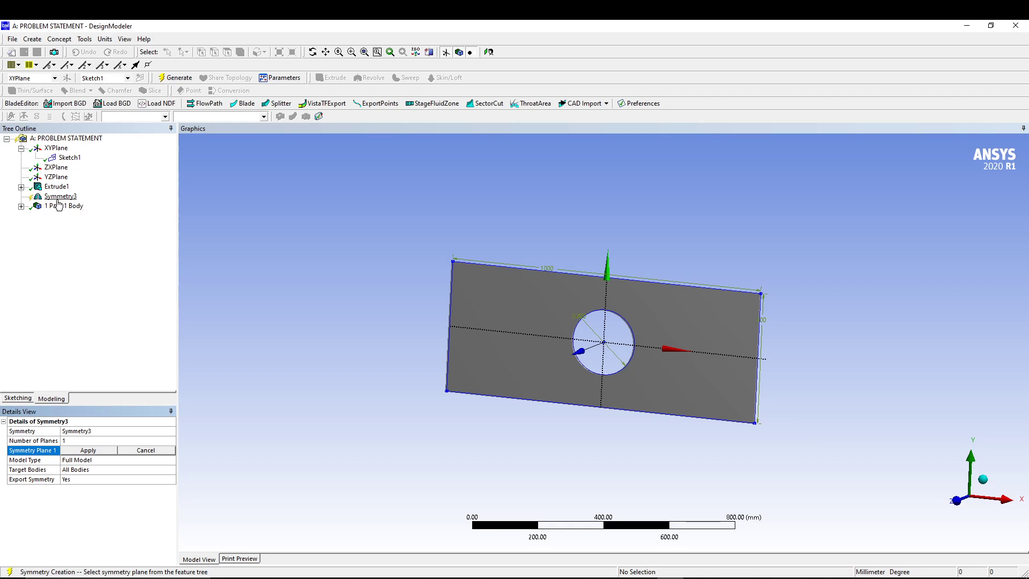
click(55, 168)
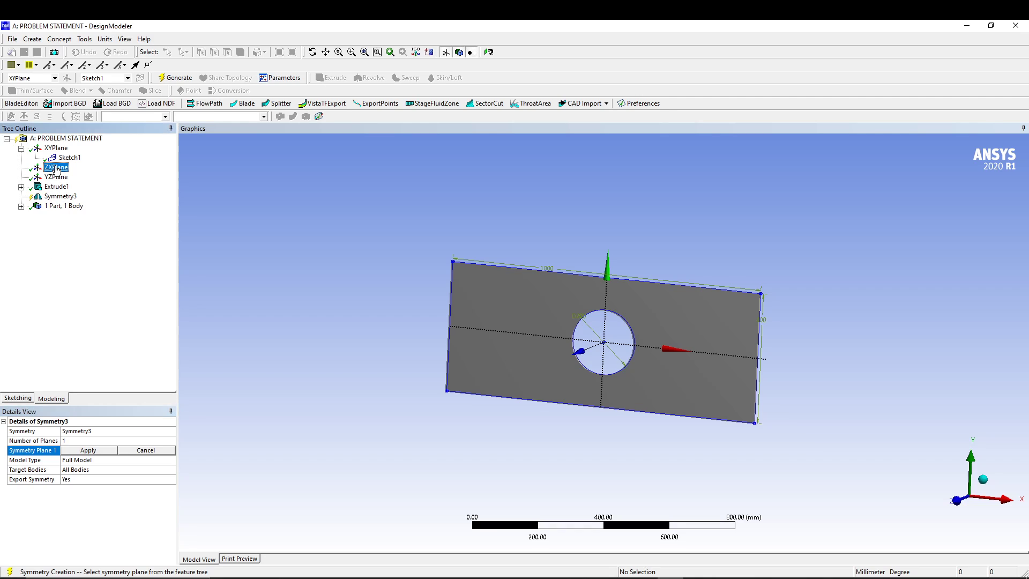
click(88, 450)
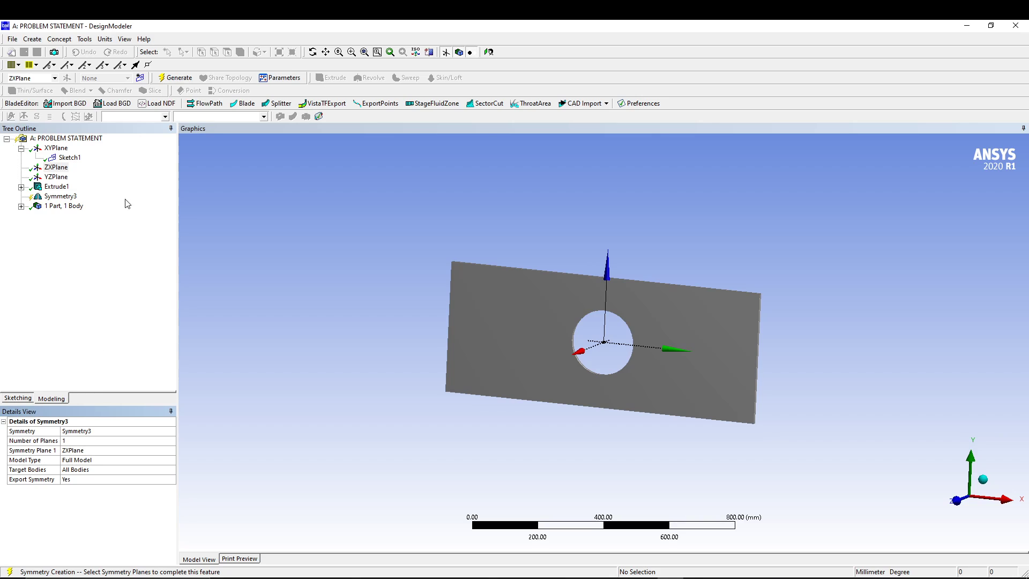
click(176, 77)
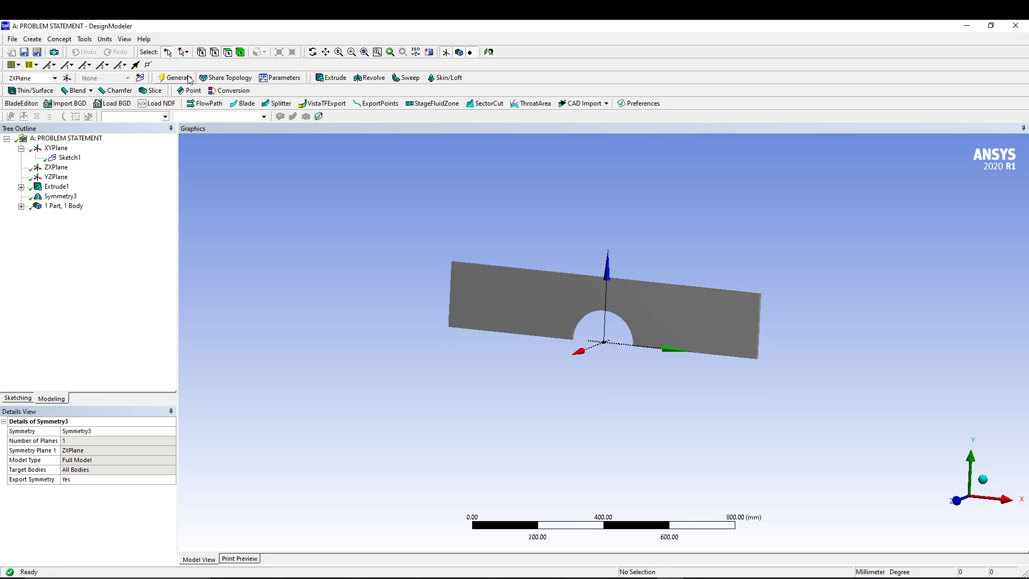
- Add a second symmetry about the YZPlane to leave a quarter plate, then go back to Workbench
click(84, 39)
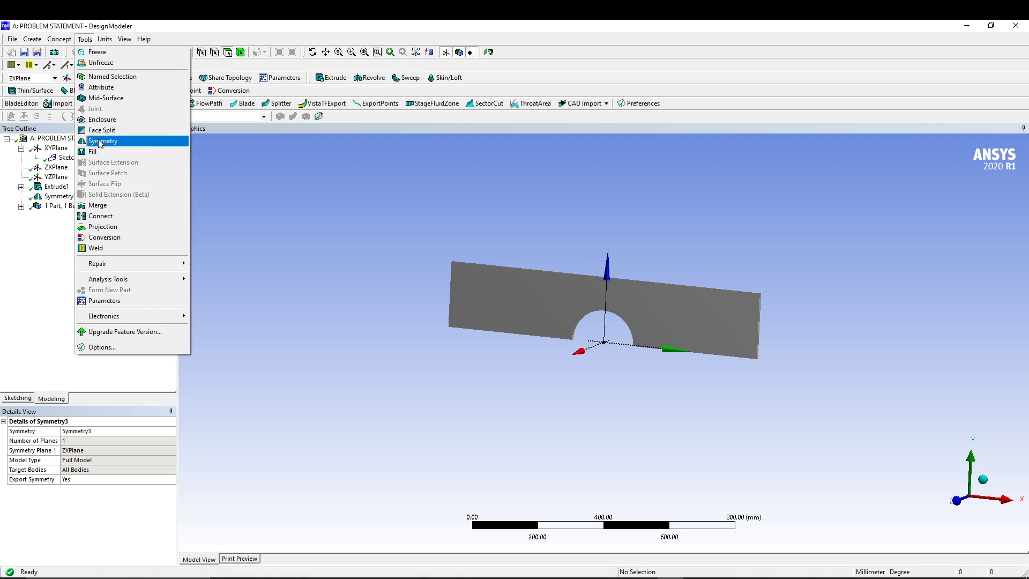
click(94, 138)
click(56, 177)
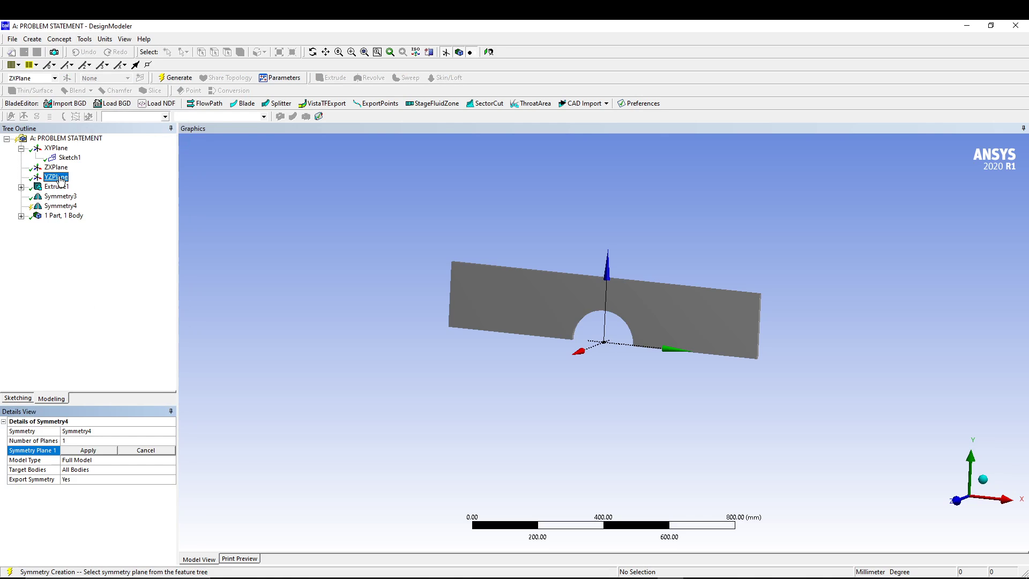
click(96, 450)
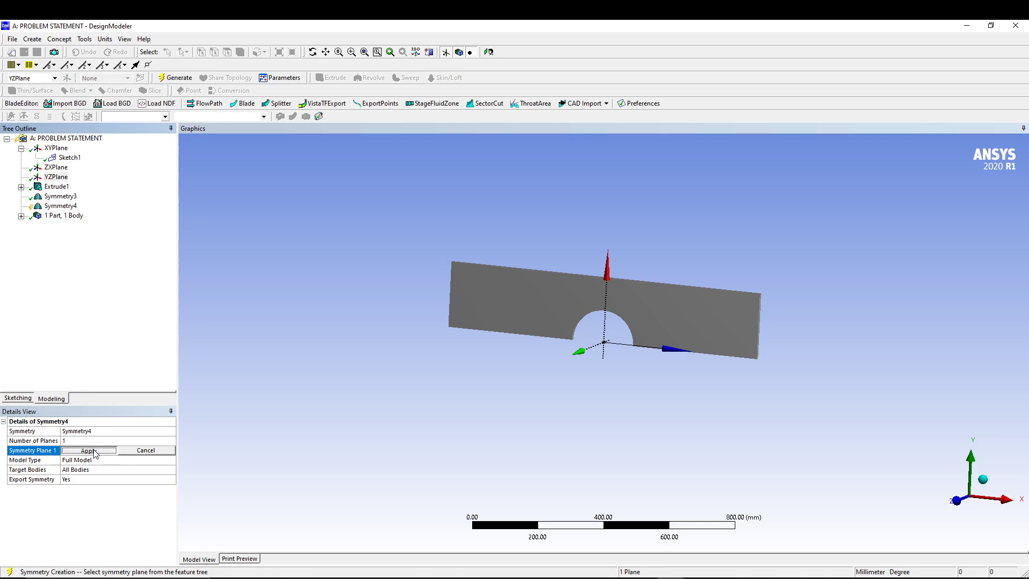
click(175, 78)
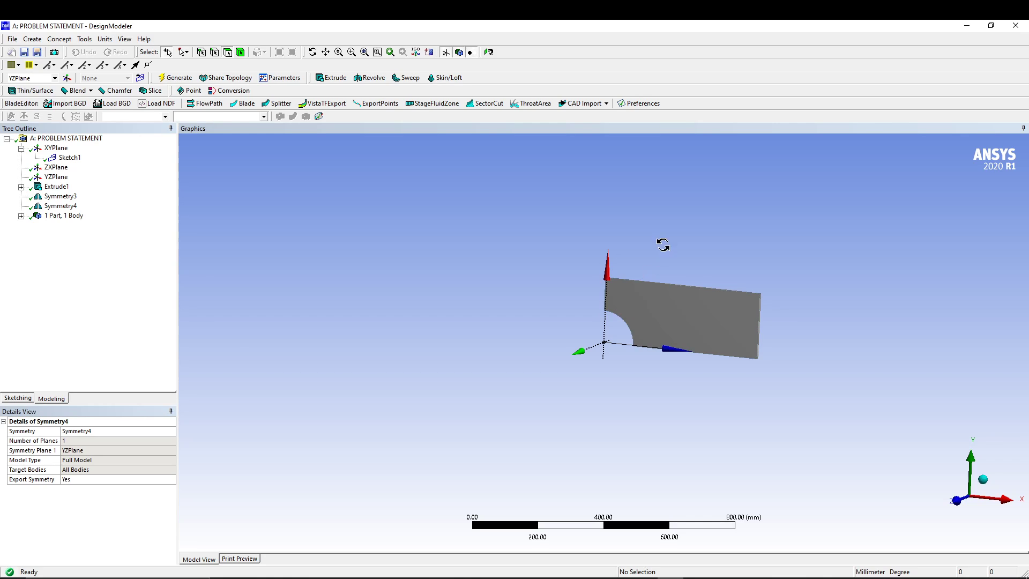
middle_drag(660, 242, 647, 279)
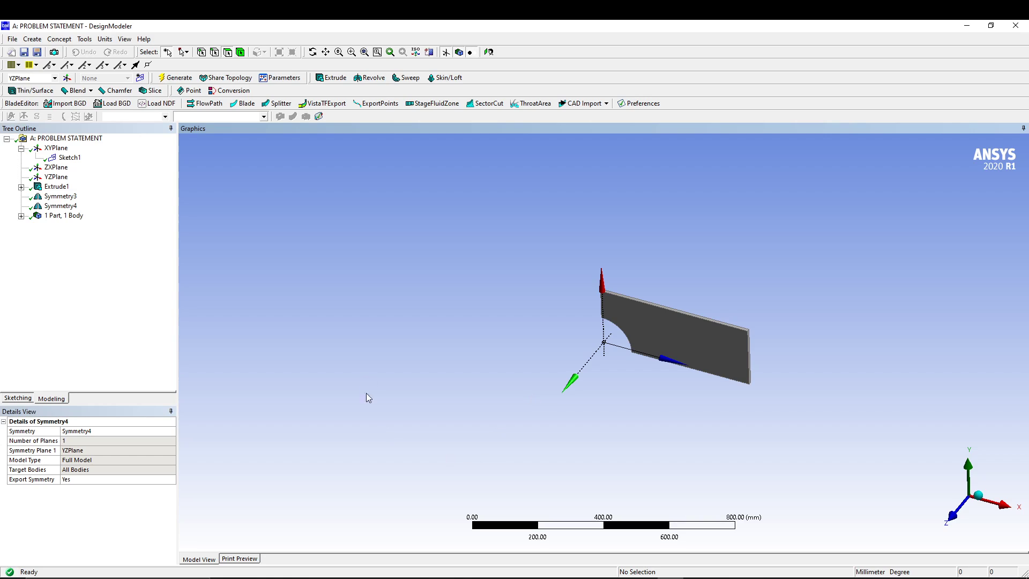
click(644, 578)
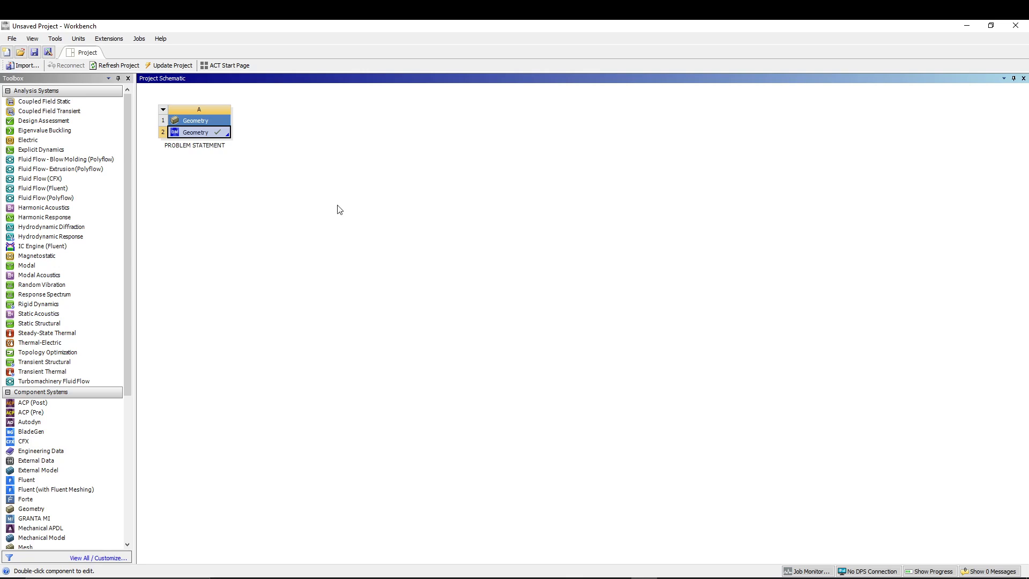
- Add Static Structural system B, review its Engineering Data, and select its Geometry cell
double_click(51, 325)
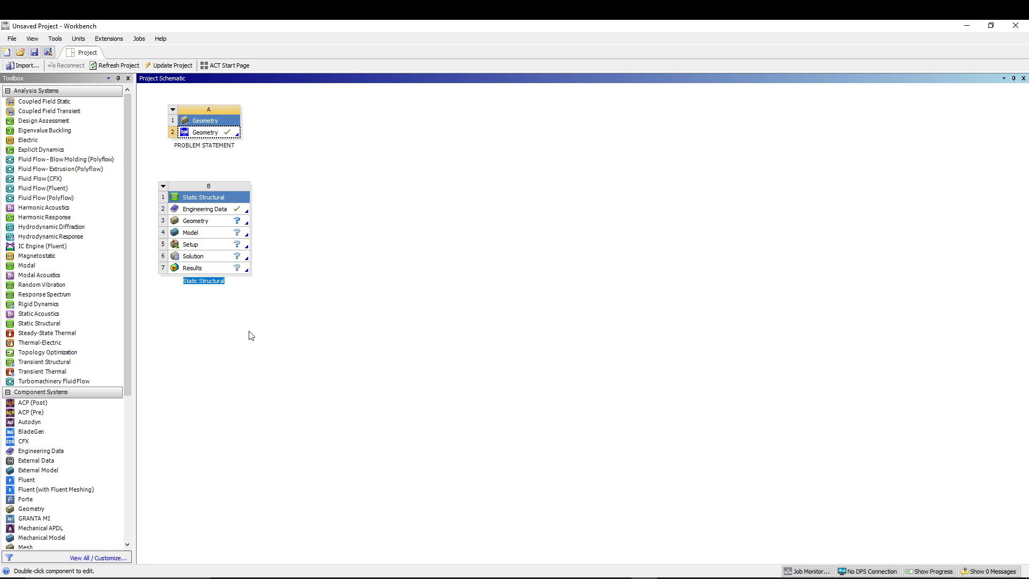
click(670, 577)
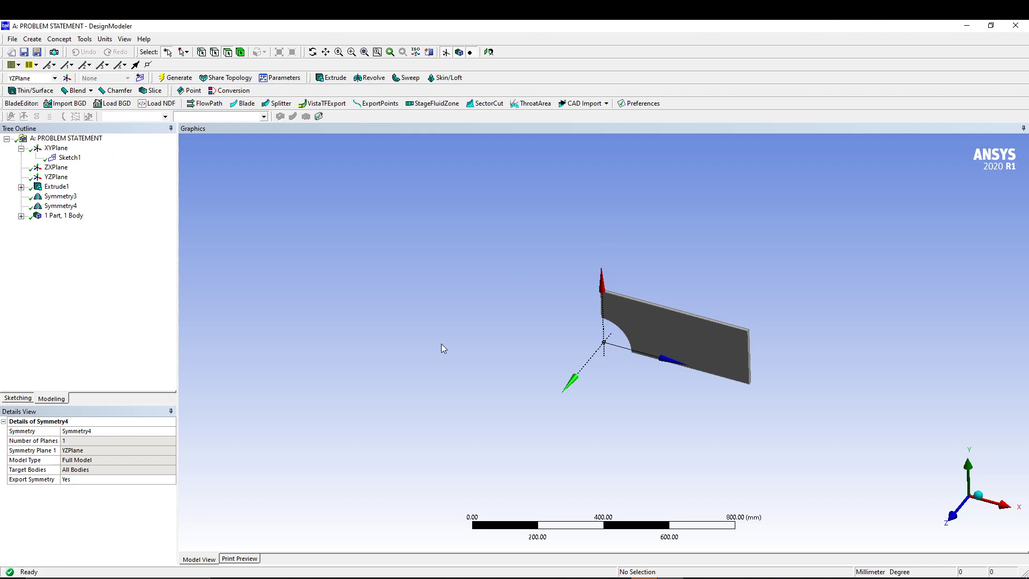
key(alt+Tab)
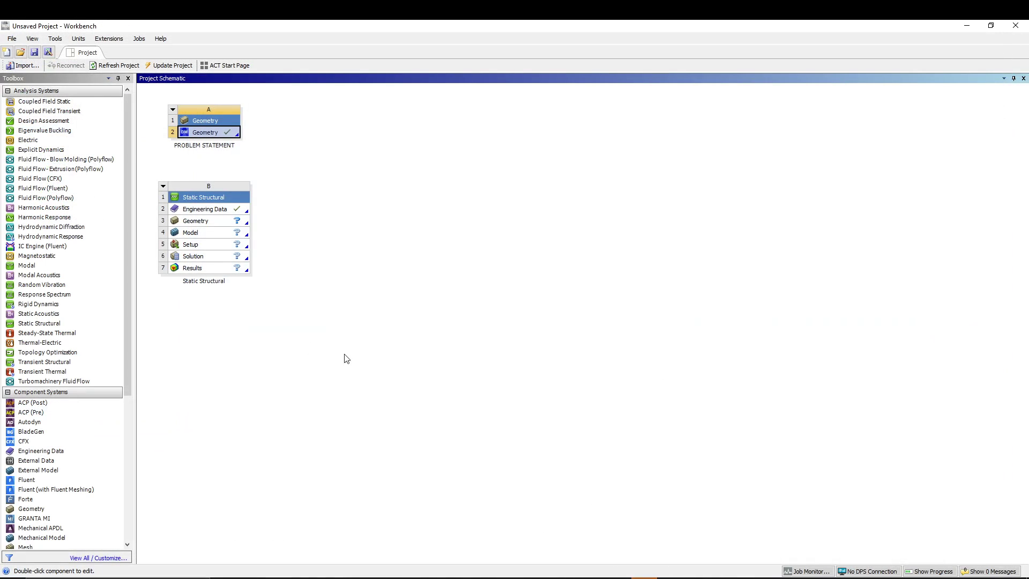
double_click(206, 209)
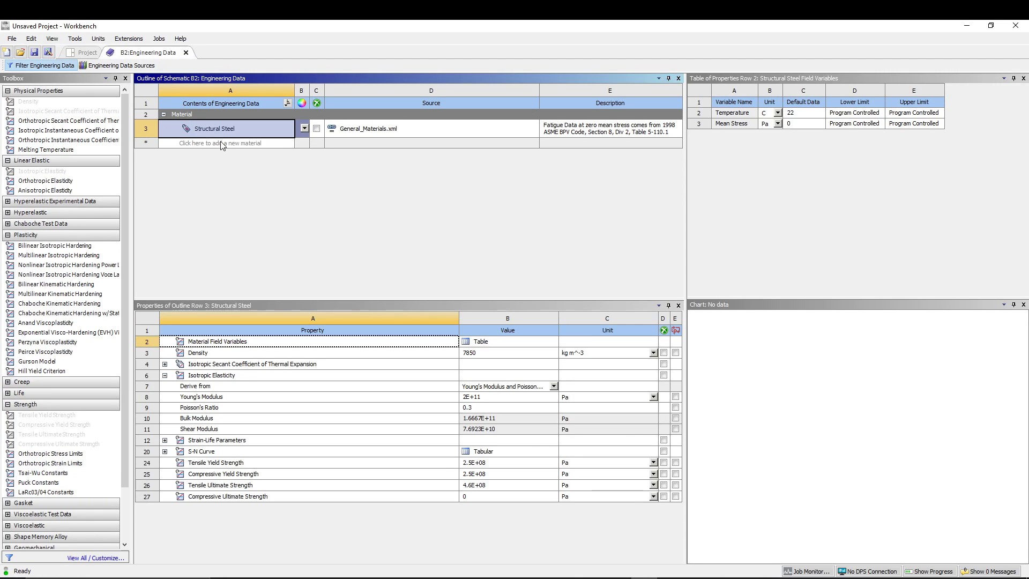
click(86, 52)
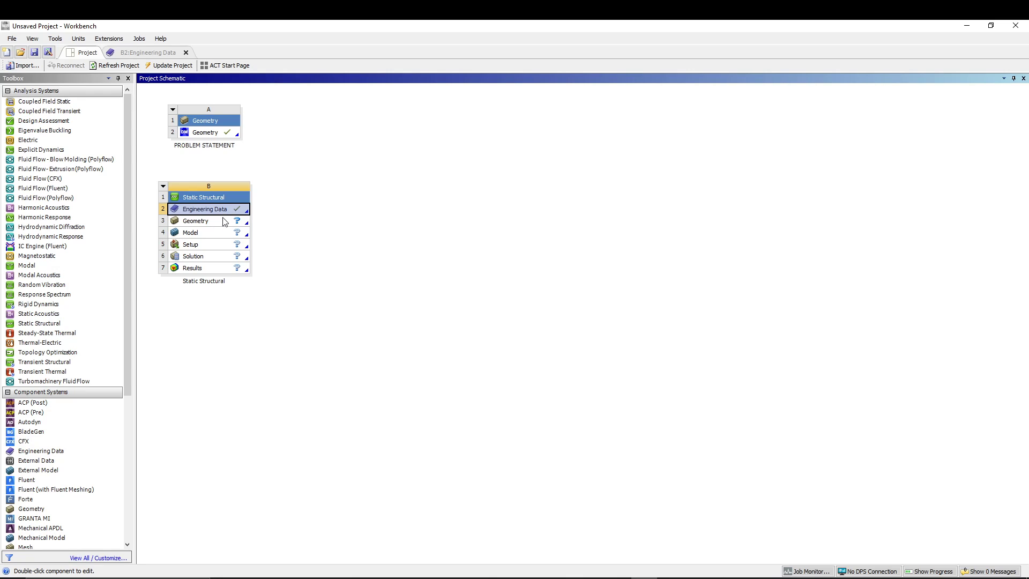
click(224, 222)
- Open system B's geometry in millimetres and start sketching on the XYPlane, viewed face-on
double_click(224, 222)
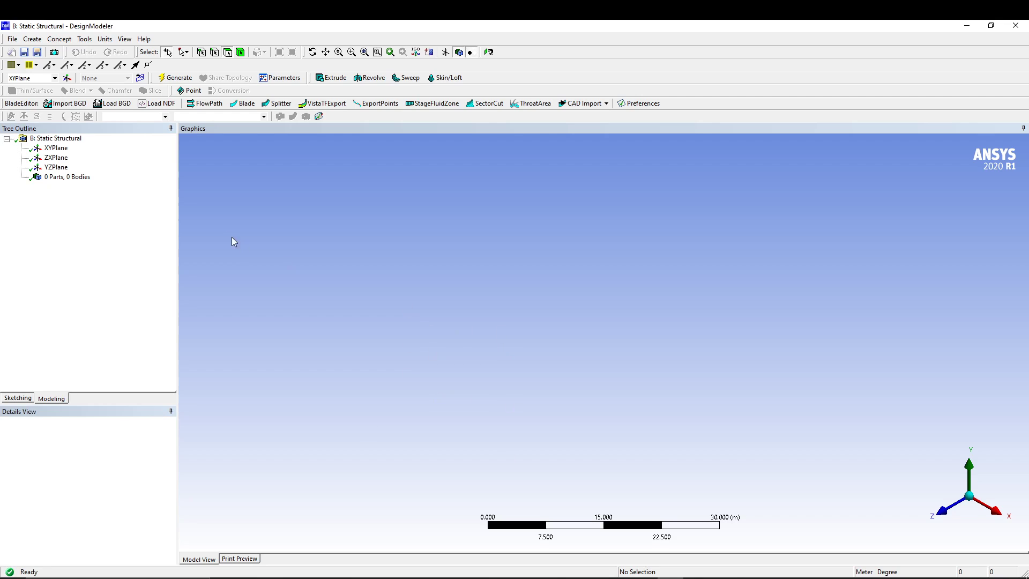
click(105, 39)
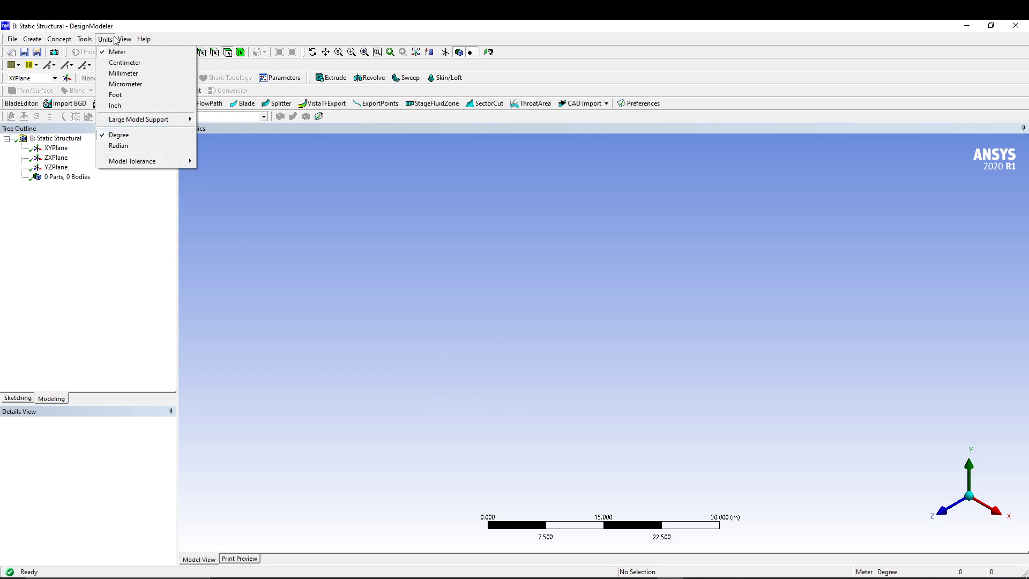
click(113, 74)
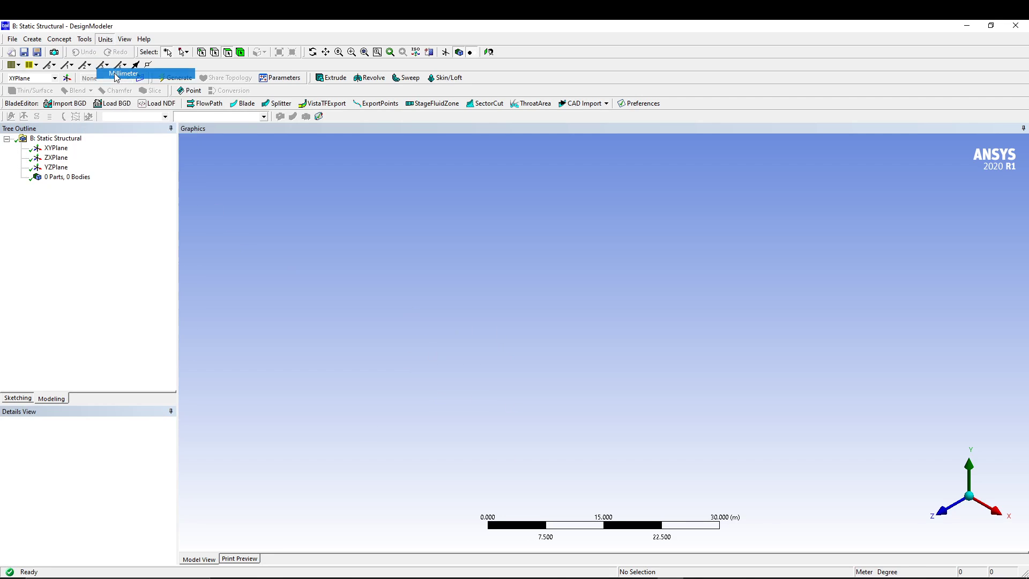
click(57, 149)
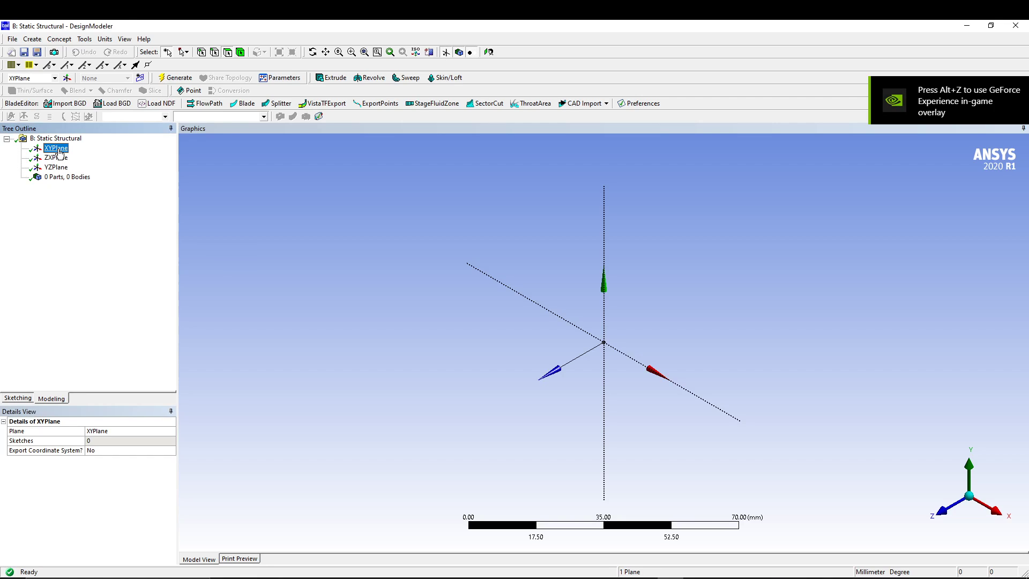
right_click(59, 152)
click(90, 156)
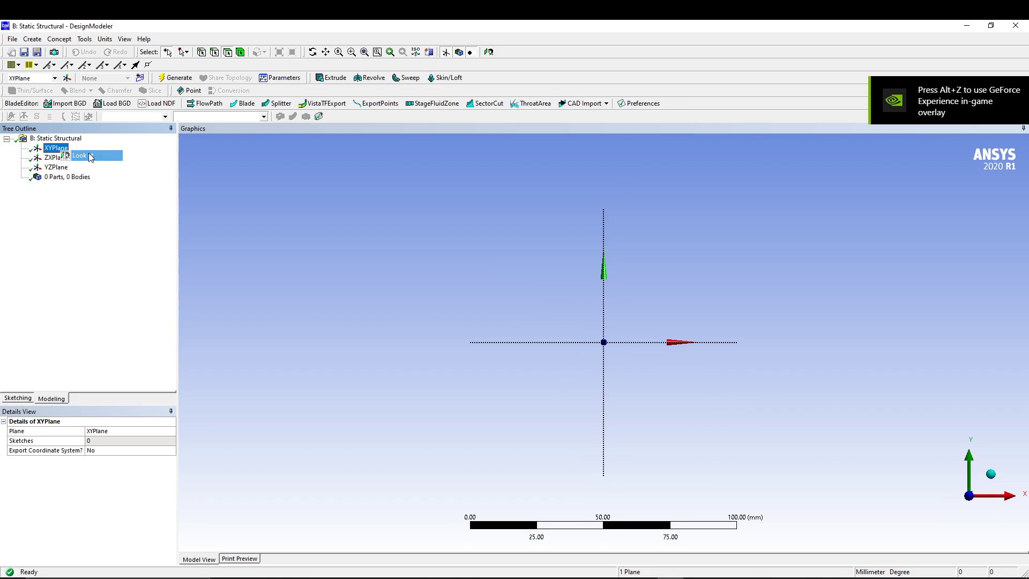
click(20, 398)
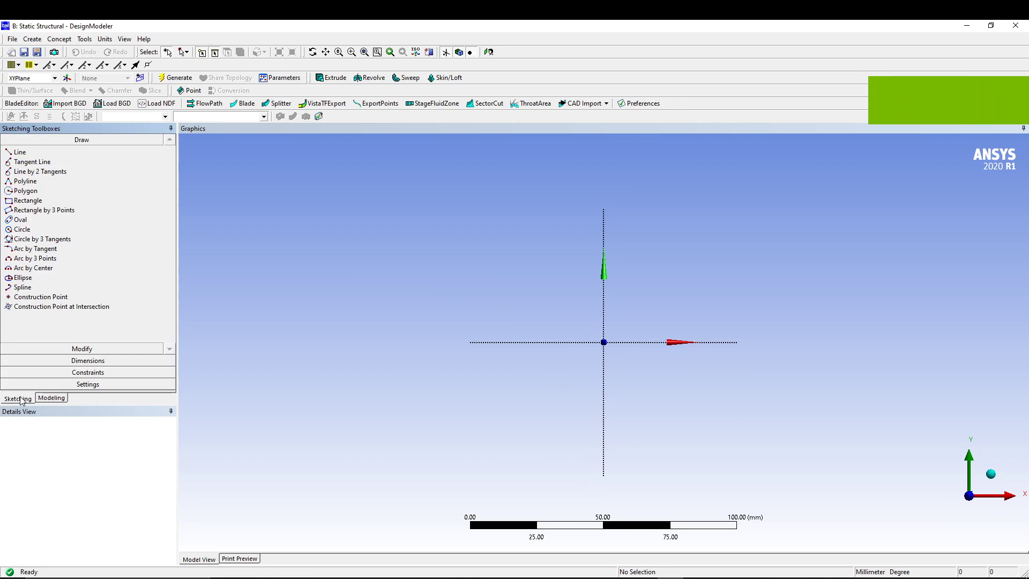
- Draw a circle centred at the origin and a rectangle enclosing it
click(27, 229)
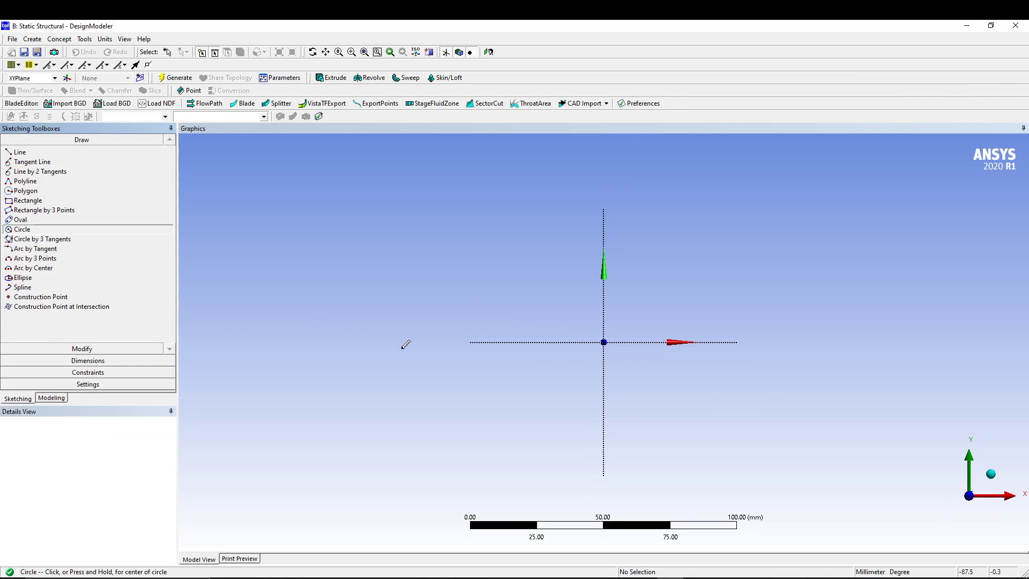
click(604, 342)
click(654, 271)
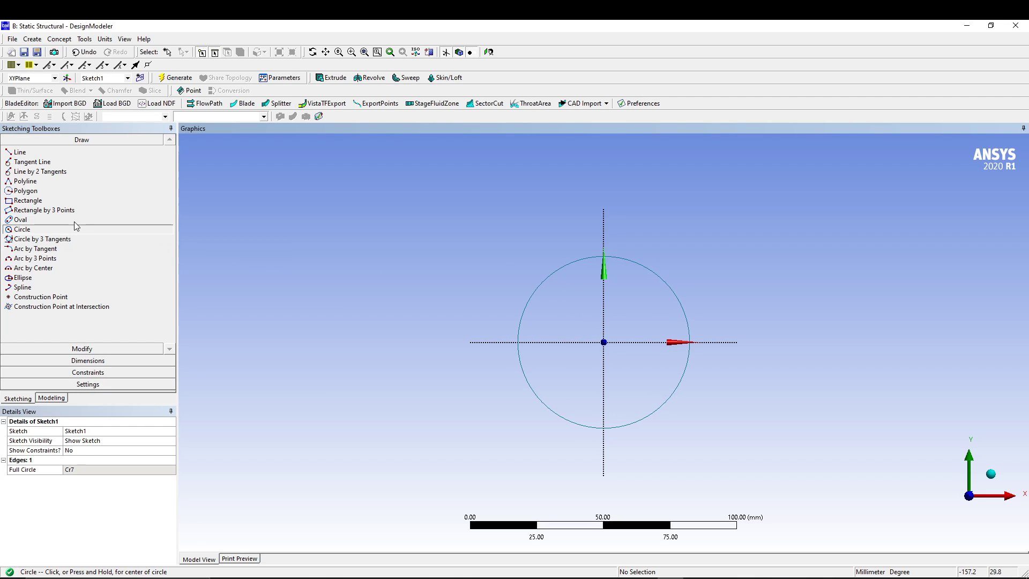
click(34, 201)
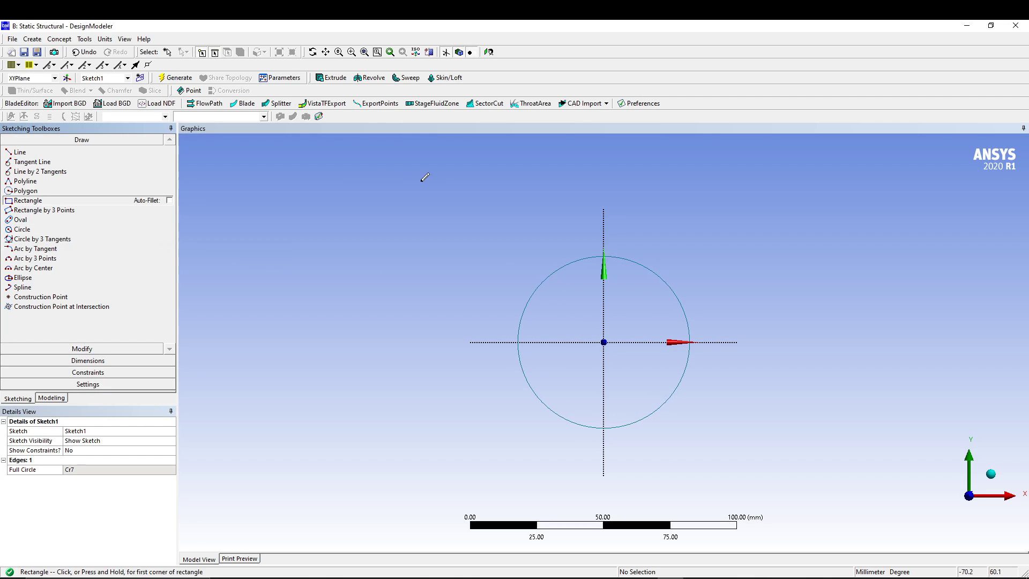
click(321, 196)
click(889, 468)
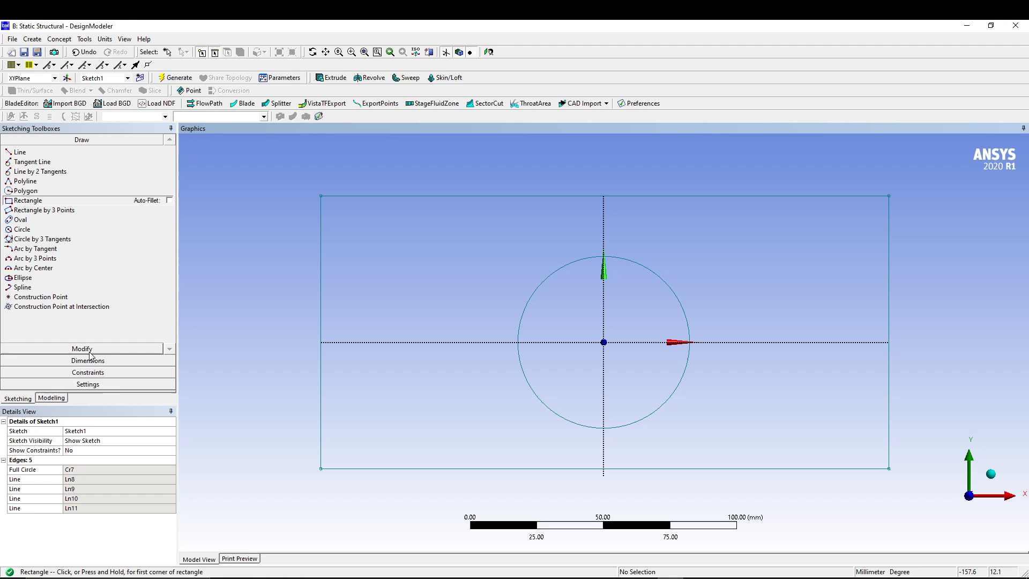
- Make the left/right edges symmetric about the vertical axis and top/bottom edges about the horizontal axis
click(90, 372)
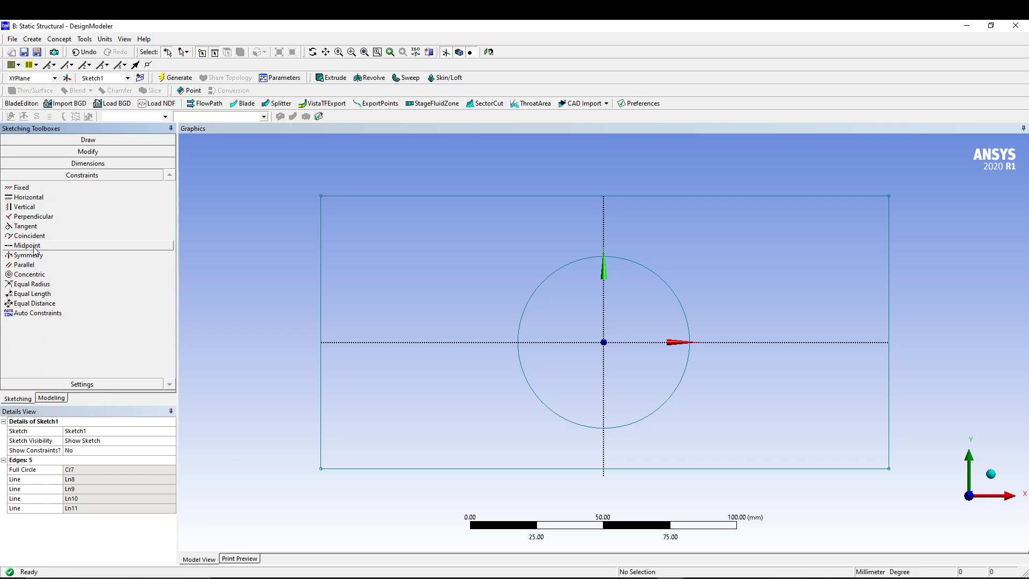
click(28, 255)
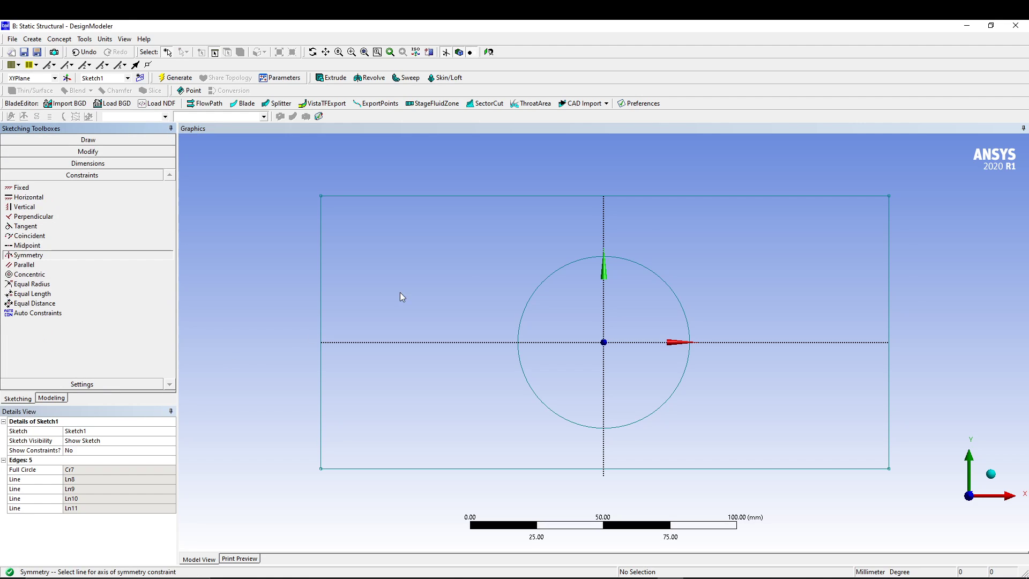
click(602, 212)
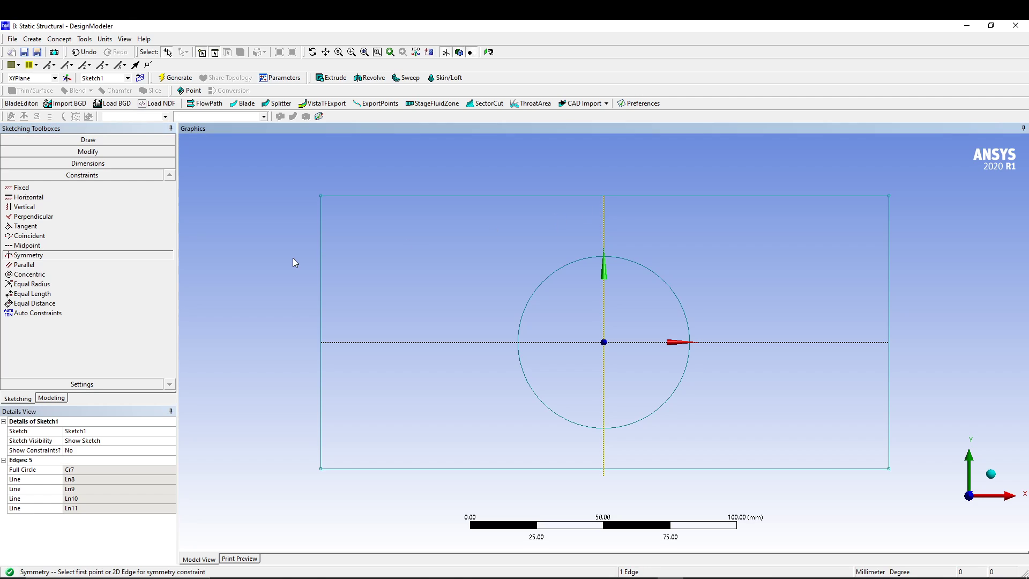
click(320, 235)
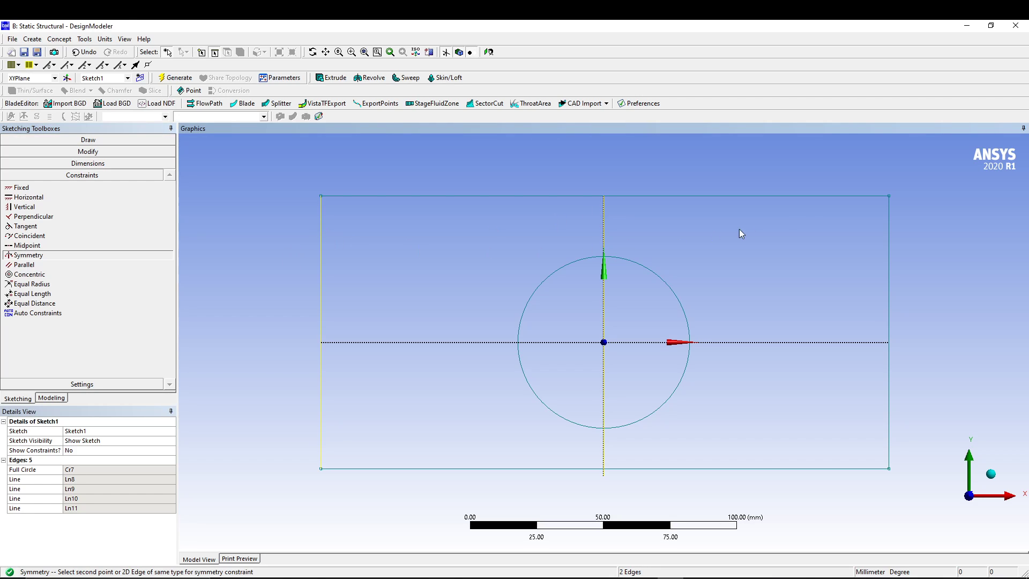
click(887, 237)
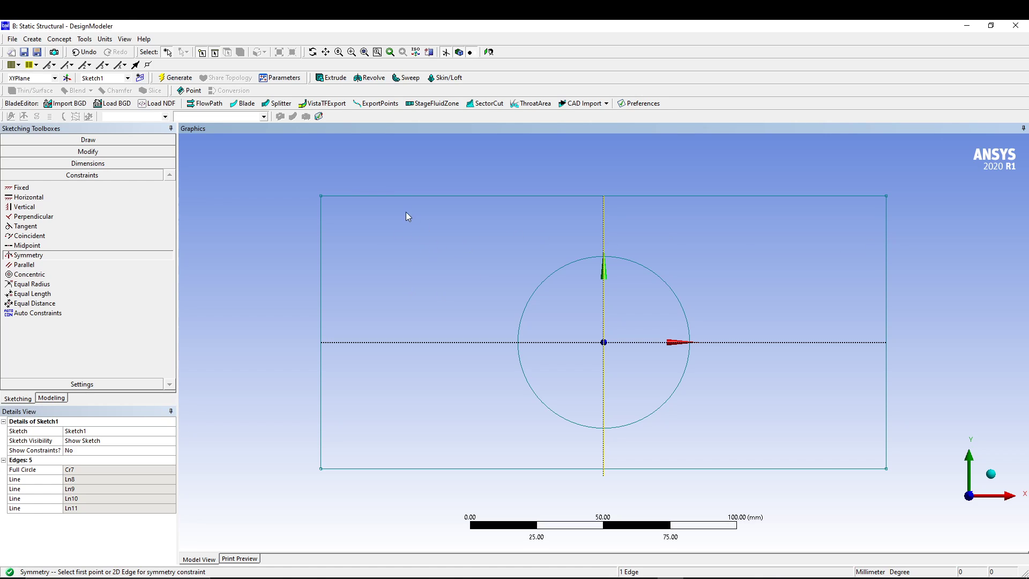
right_click(381, 225)
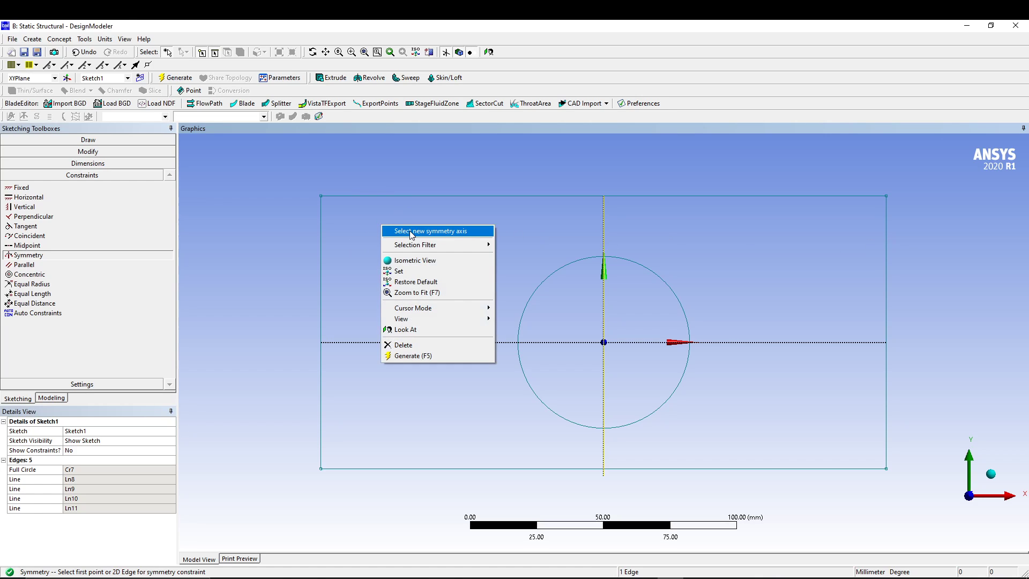
click(410, 230)
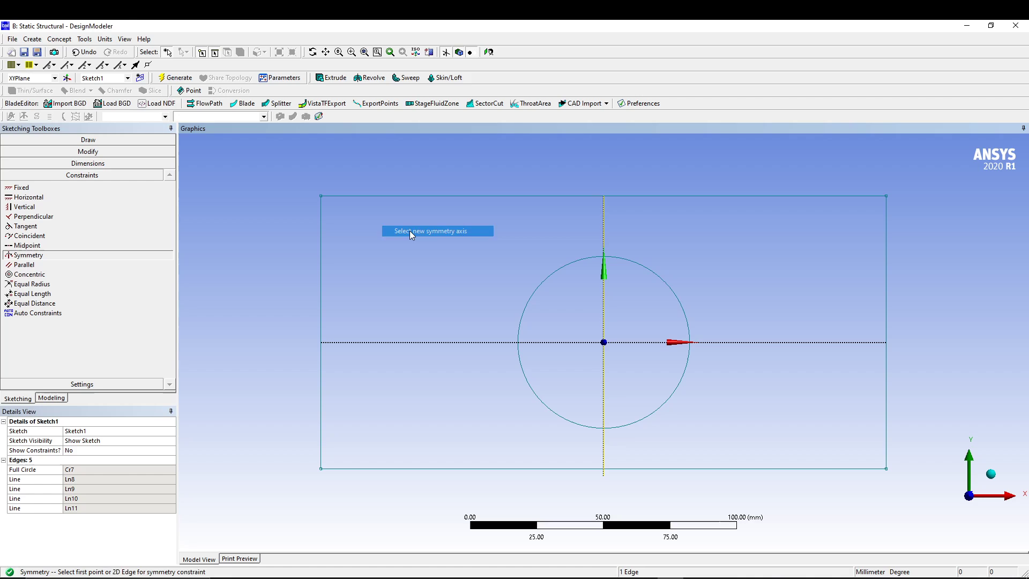
click(459, 343)
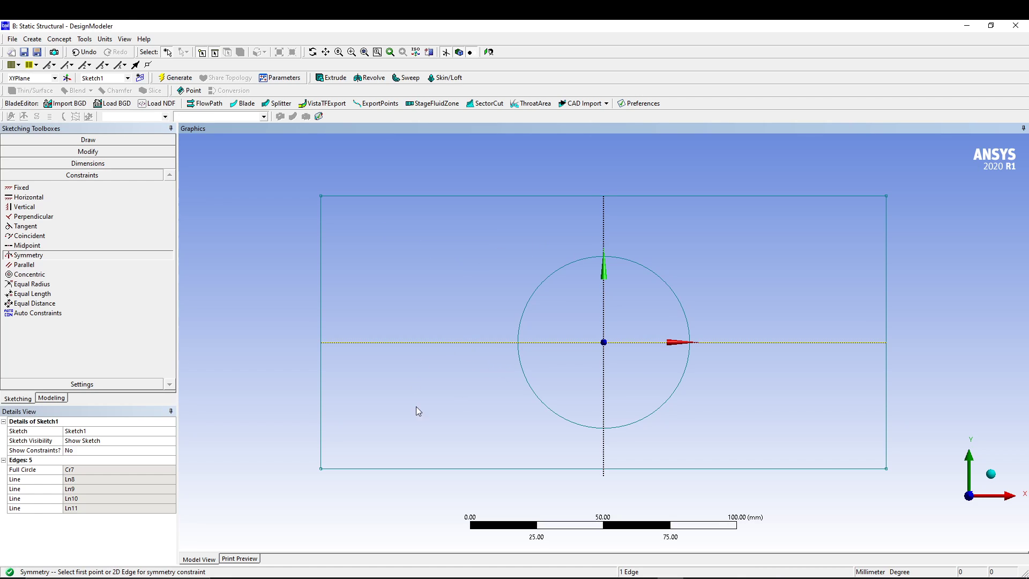
click(516, 195)
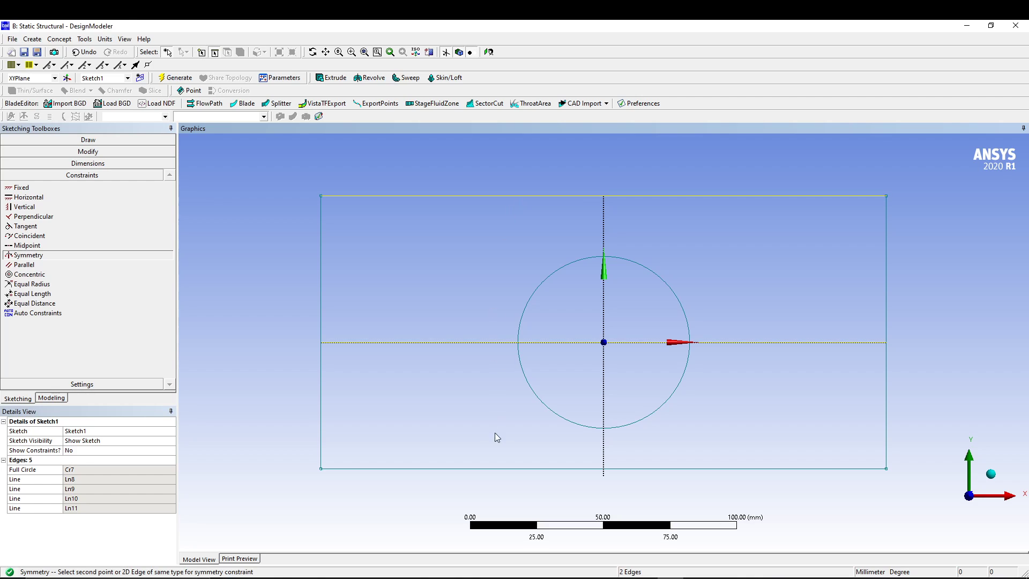
click(504, 468)
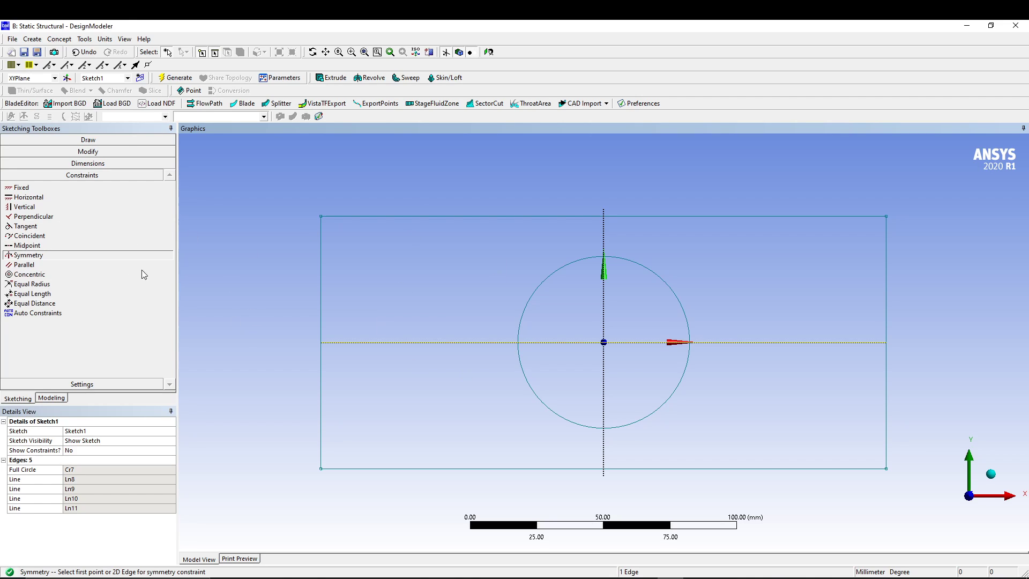
- Add dimensions for the circle diameter, the rectangle's top edge width and right edge height
click(72, 163)
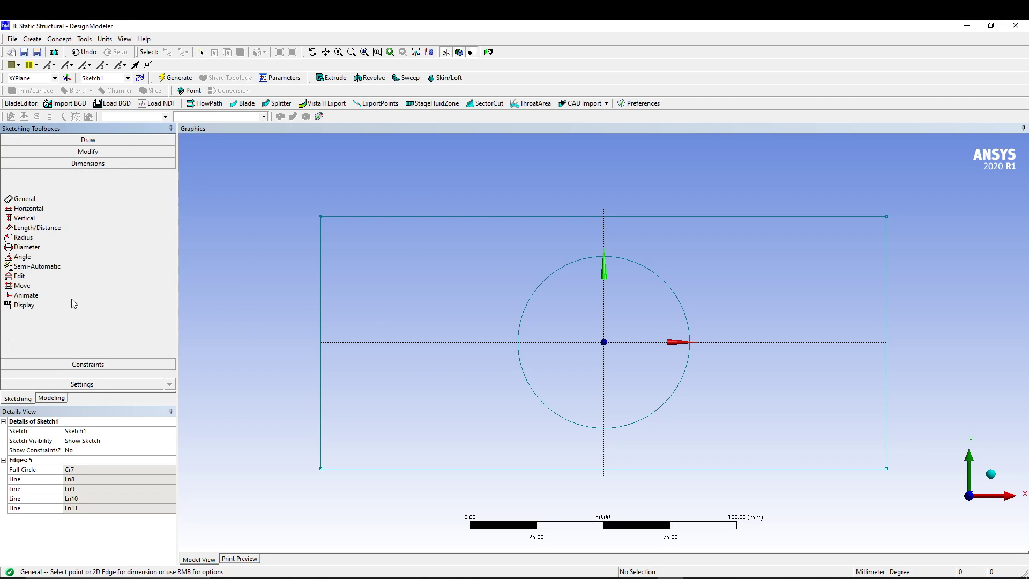
click(552, 274)
click(508, 257)
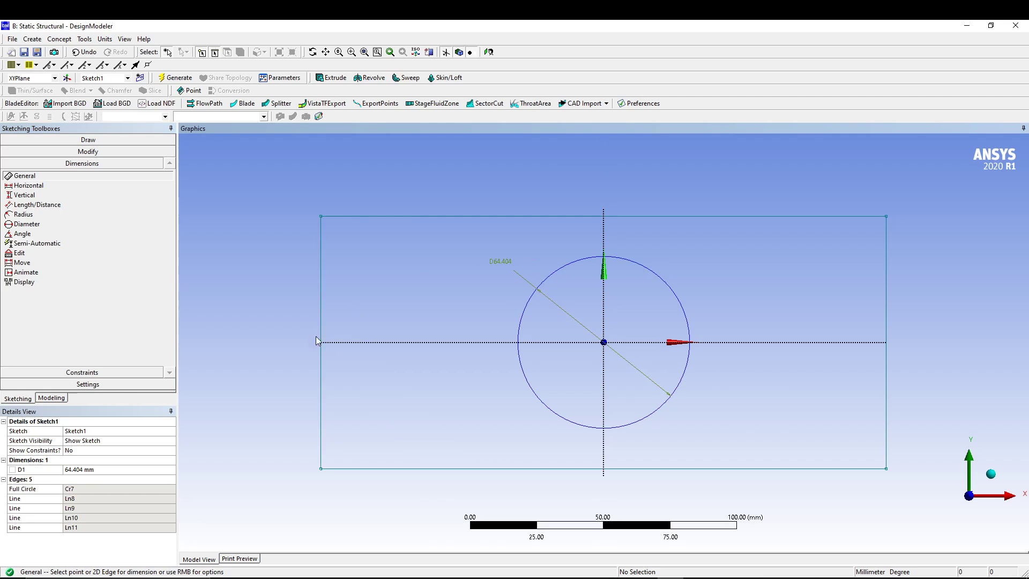
click(487, 216)
click(503, 182)
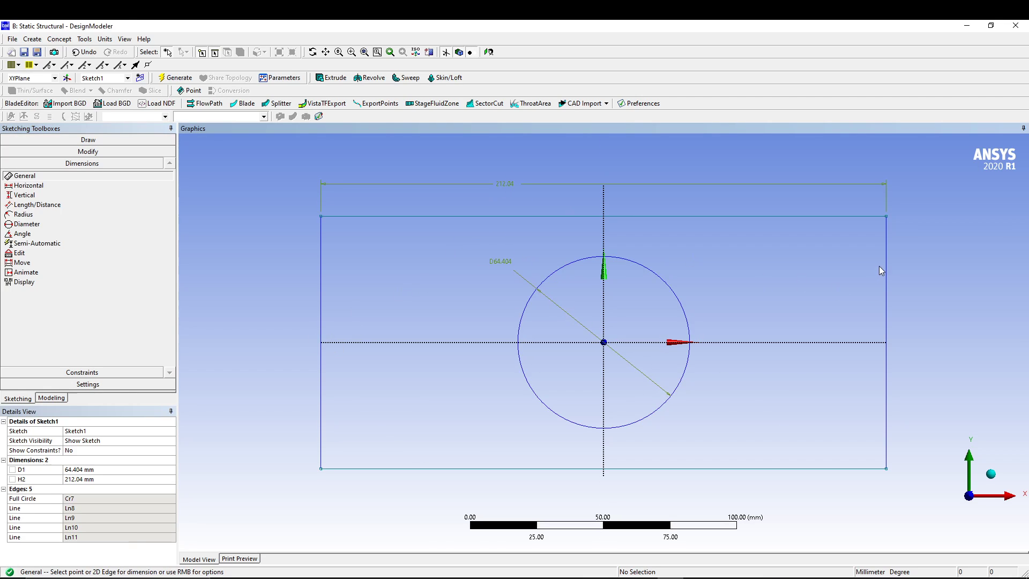
click(886, 252)
click(922, 284)
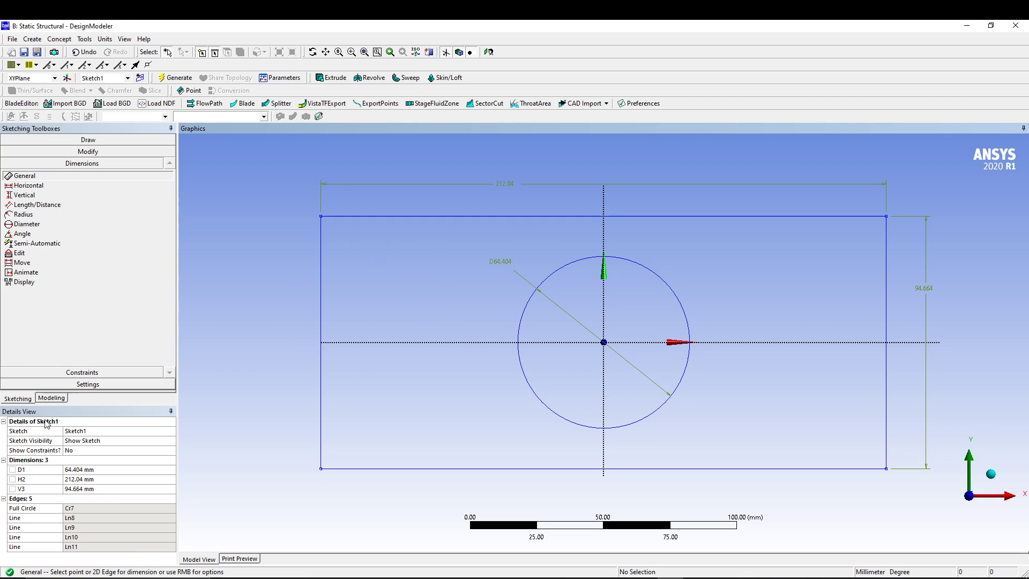
- Set D1 to 200, H2 to 1000 and V3 to 400 mm
click(106, 471)
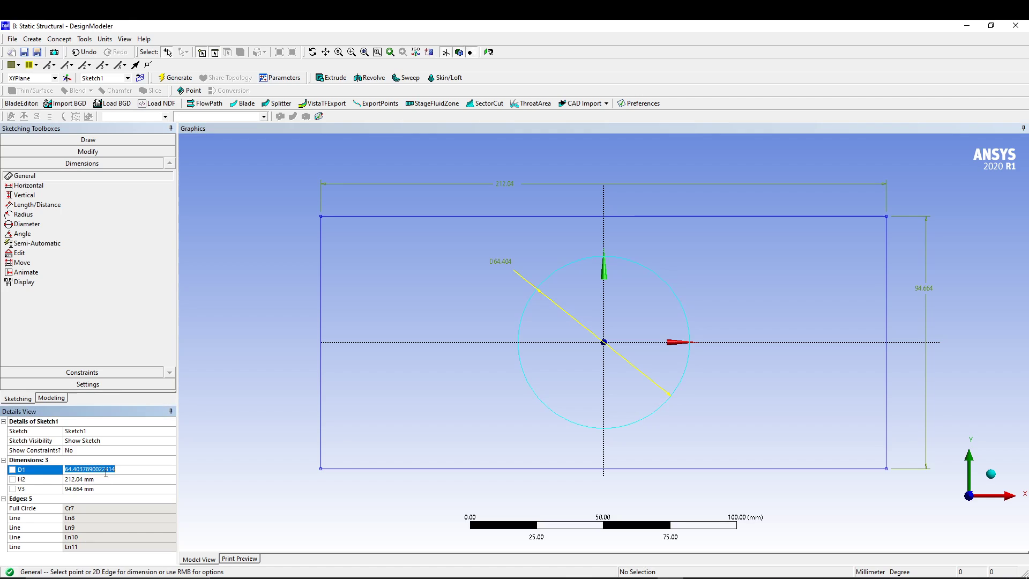
text(200)
click(112, 479)
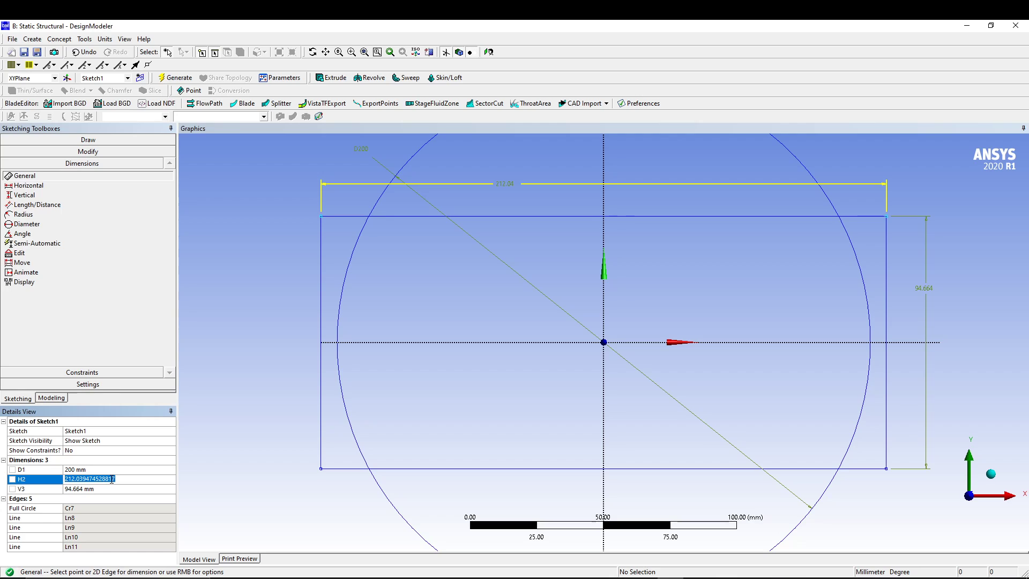
text(1000)
click(118, 488)
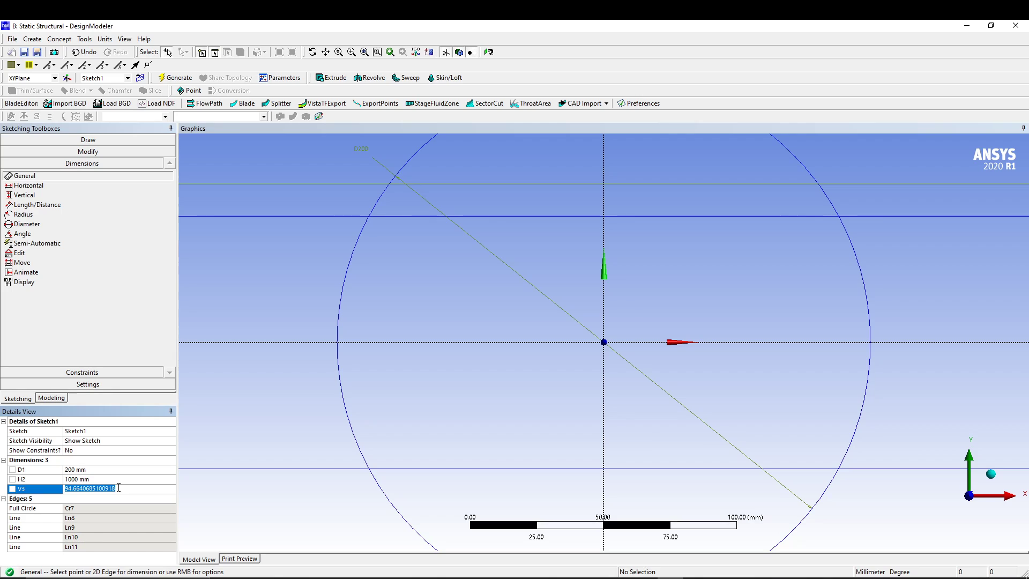
text(400)
- Extrude Sketch1 into a 10 mm thick plate and view it in 3D
right_click(274, 165)
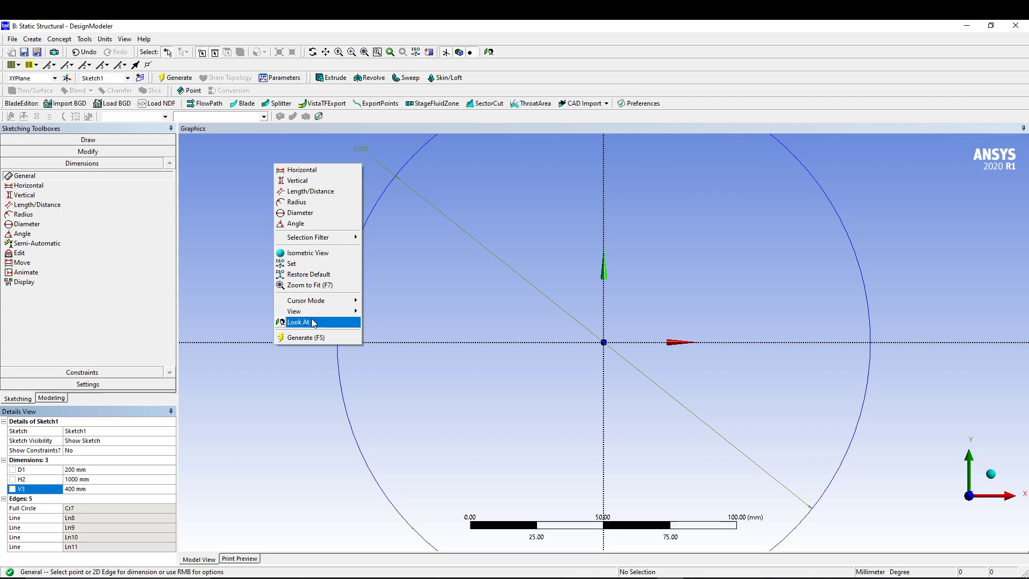
click(309, 285)
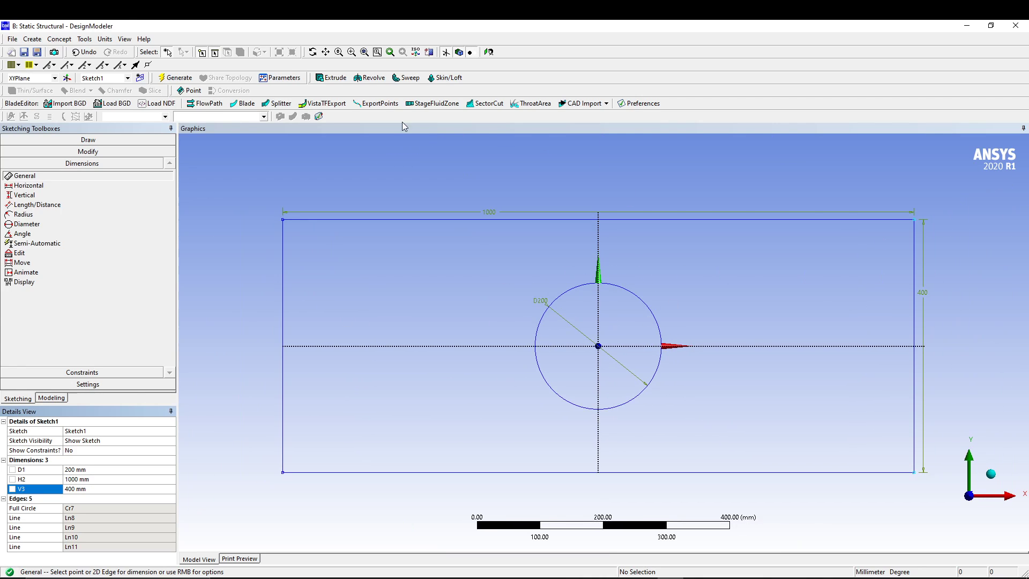
click(332, 79)
click(113, 489)
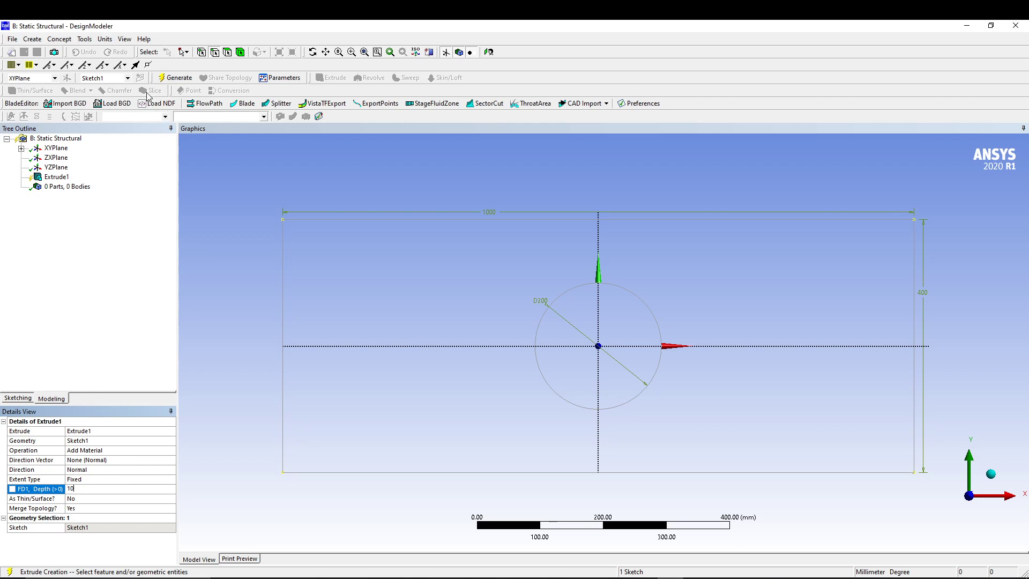
click(171, 78)
middle_drag(831, 195, 744, 180)
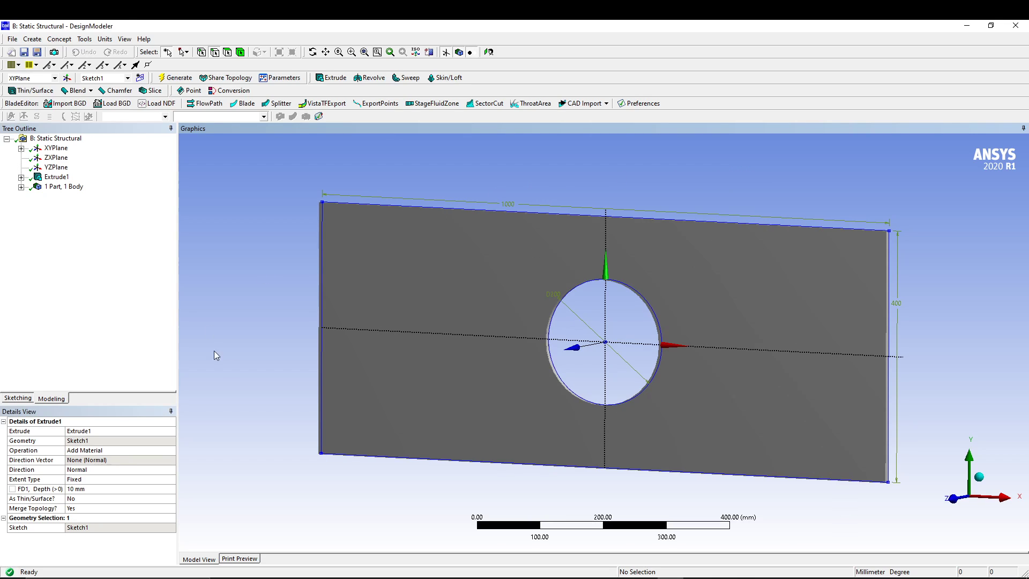
click(84, 39)
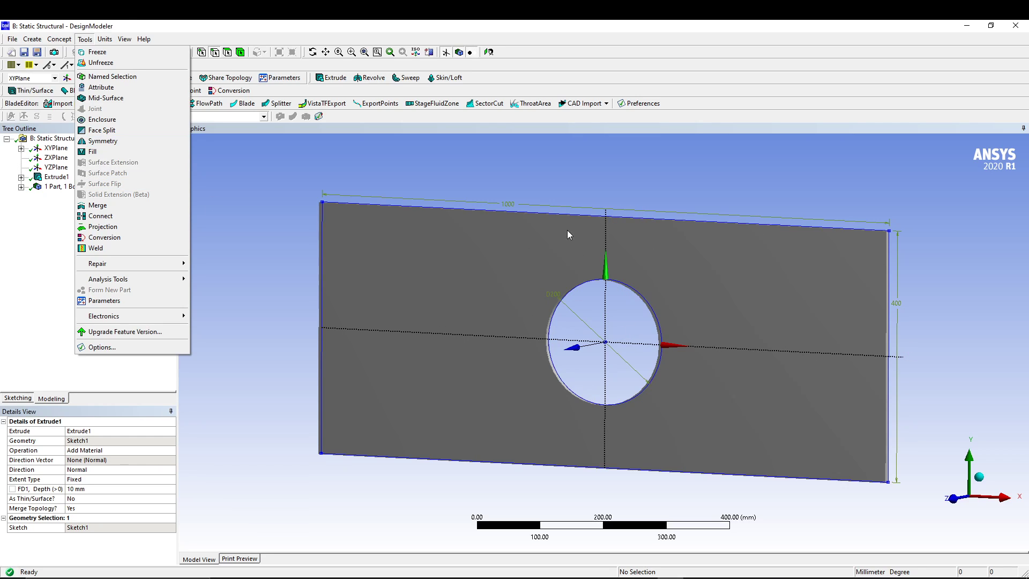
- Cut the plate to its upper half with a symmetry about the ZXPlane
click(119, 148)
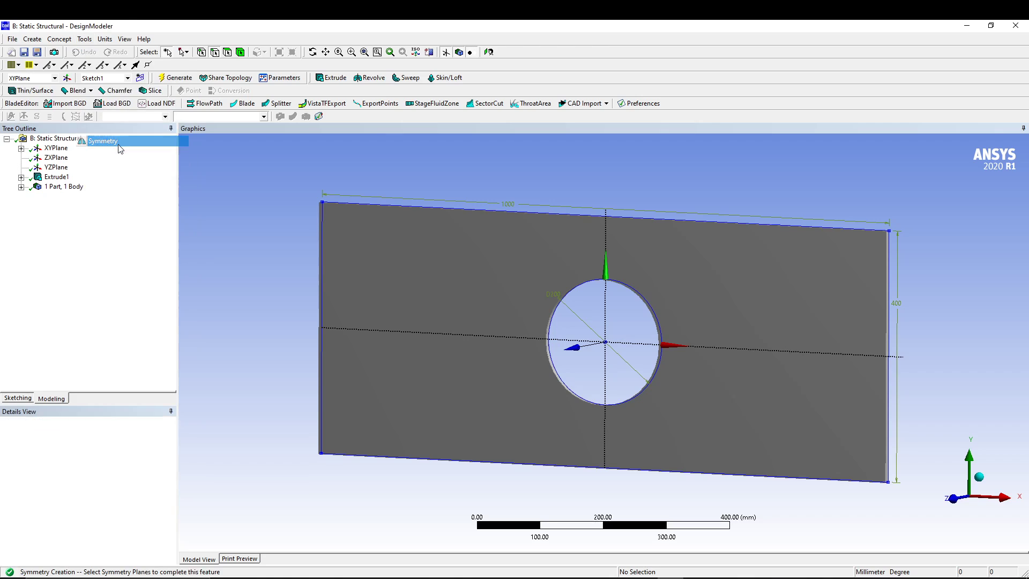
click(56, 158)
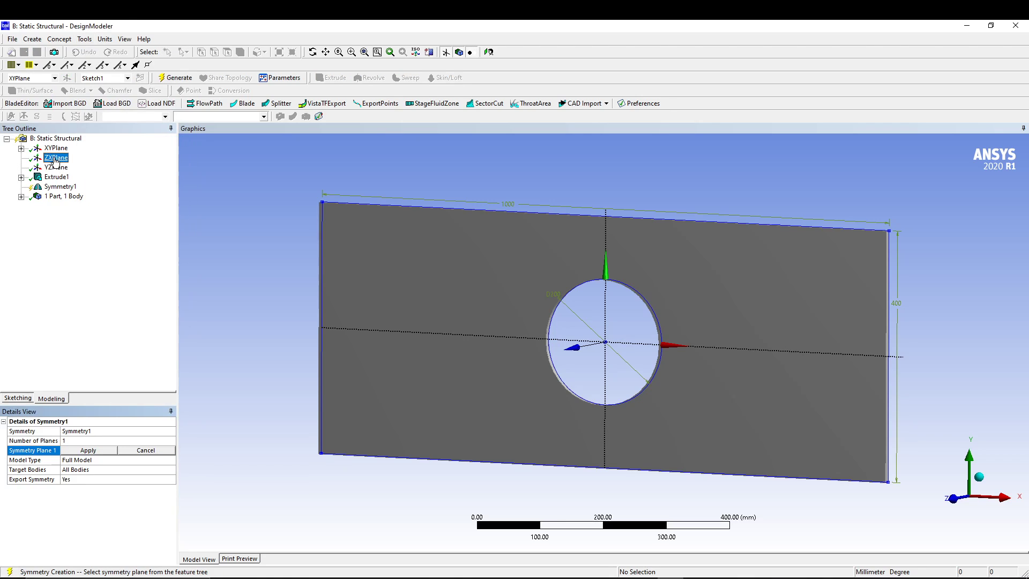
click(89, 450)
click(175, 77)
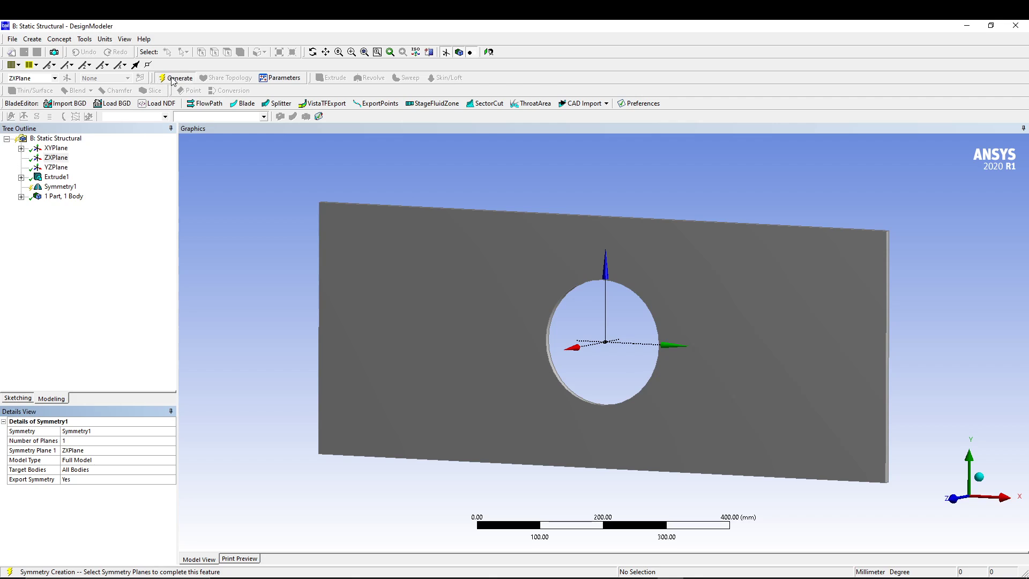
- Add a second symmetry about the YZPlane to leave the quarter model
click(84, 40)
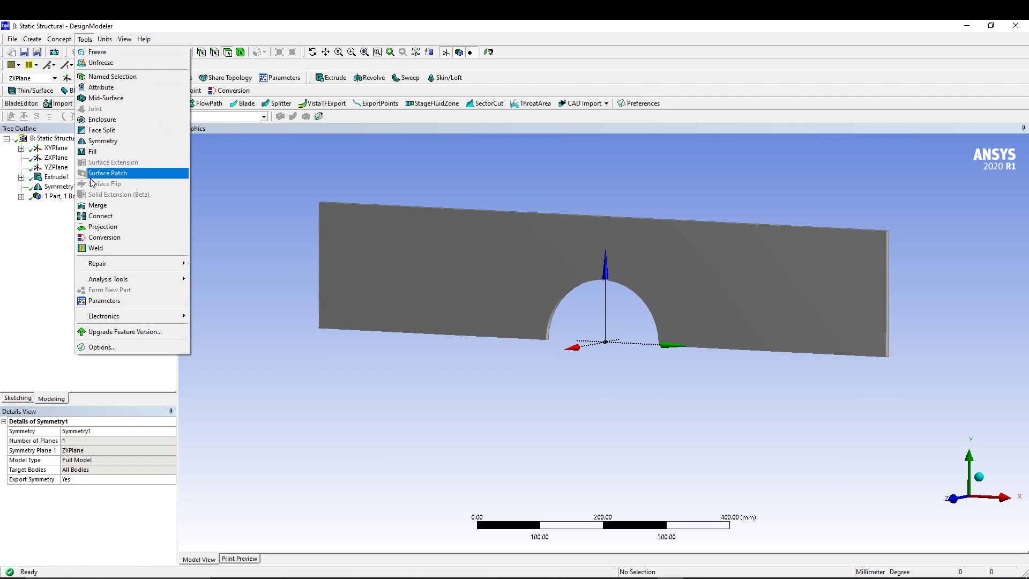
click(101, 140)
click(45, 168)
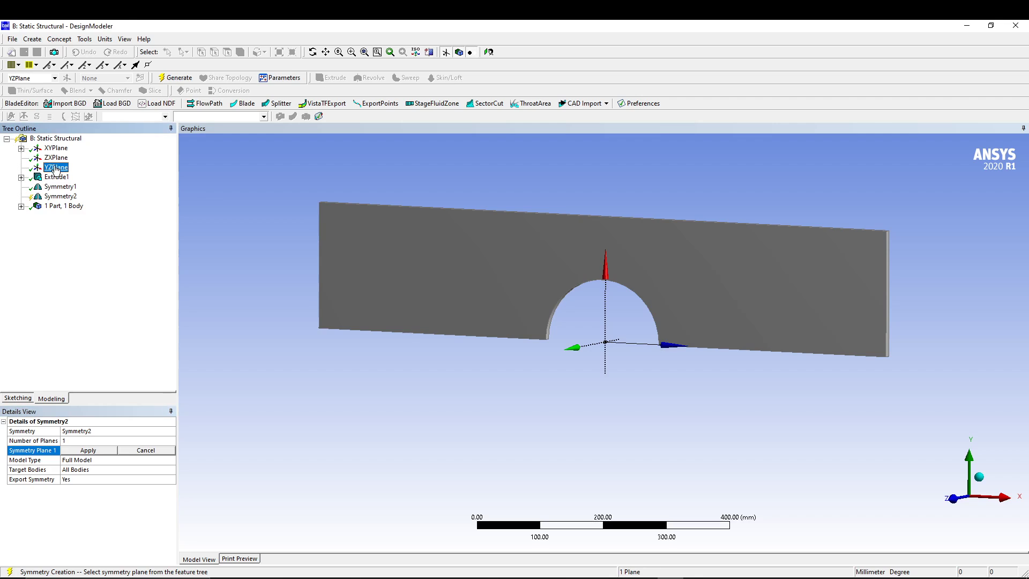
click(88, 451)
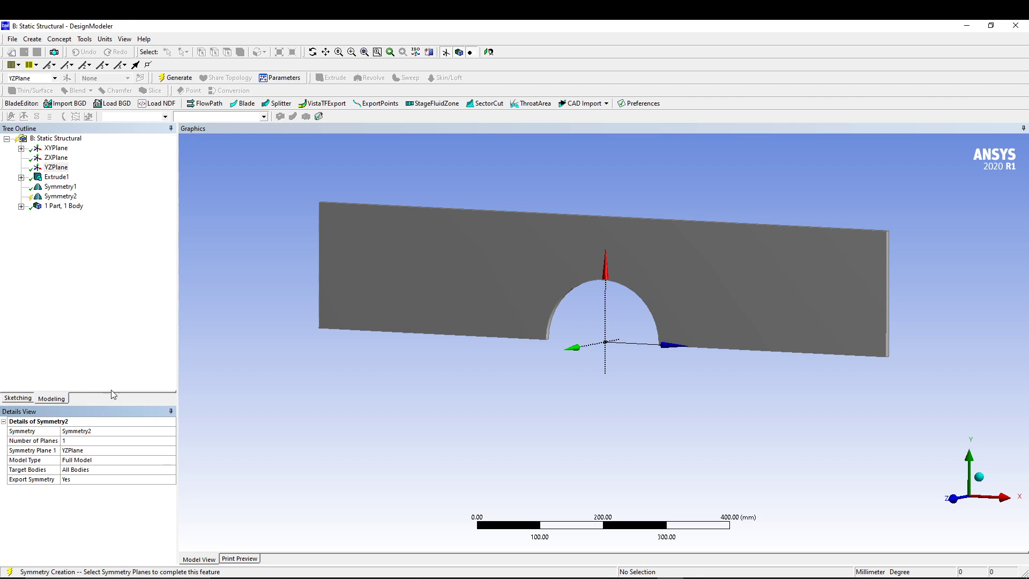
click(175, 77)
middle_drag(581, 200, 611, 190)
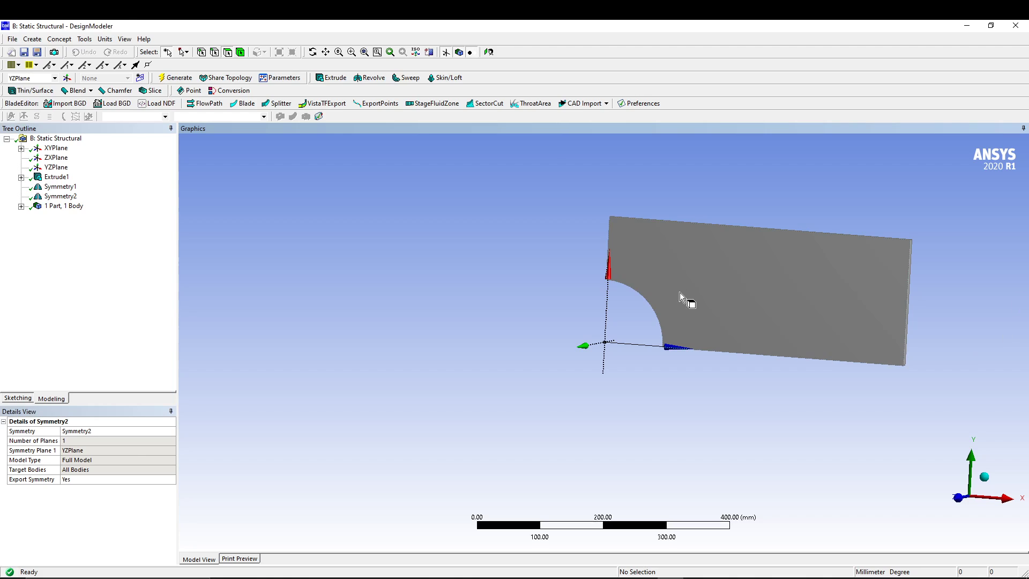
click(57, 331)
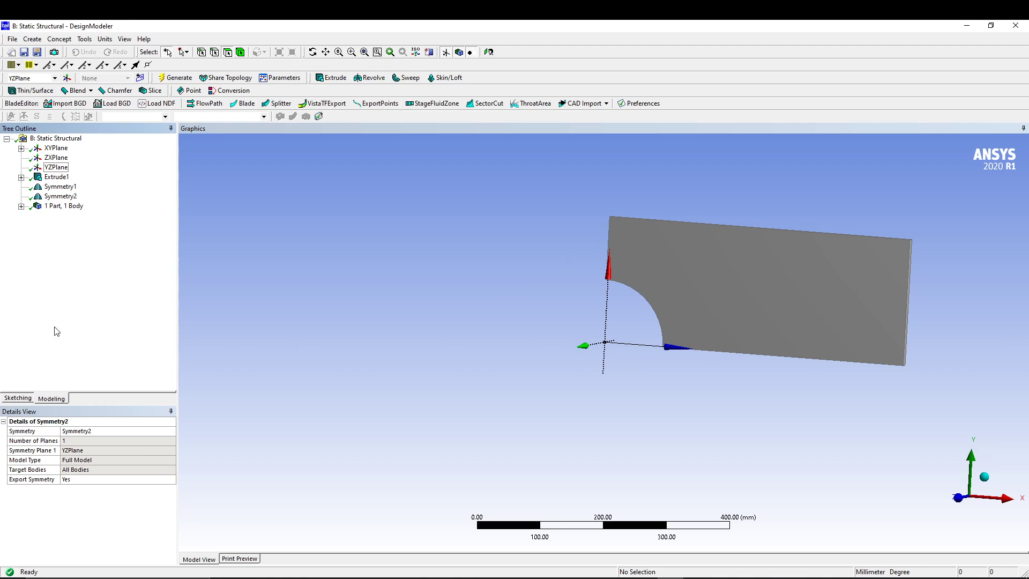
click(11, 38)
- Leave DesignModeler and launch Mechanical from system B's Model cell
key(Escape)
key(alt+Tab)
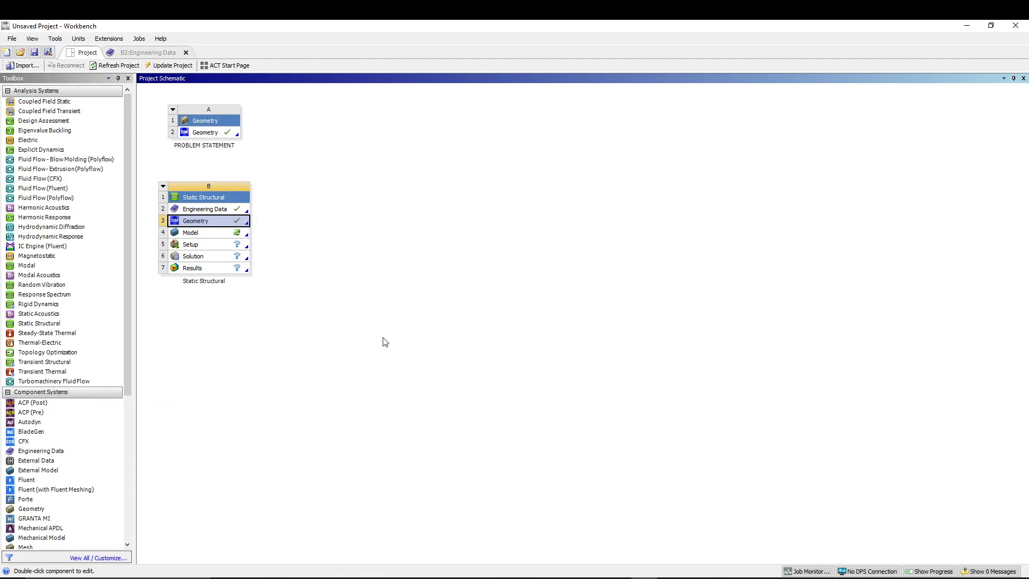
double_click(215, 235)
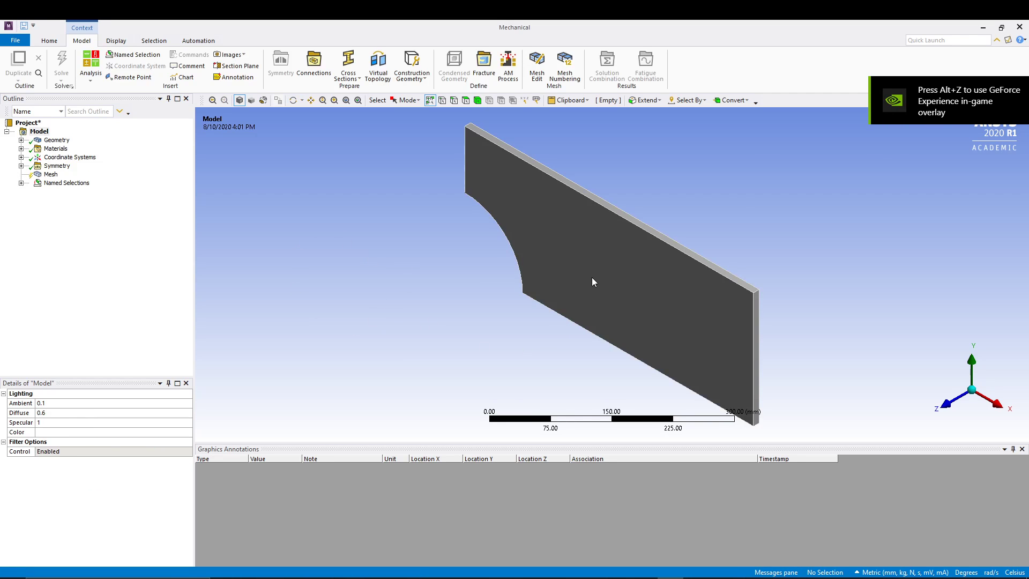
- Select the model and check the unit system list without changing it
middle_drag(513, 344, 552, 324)
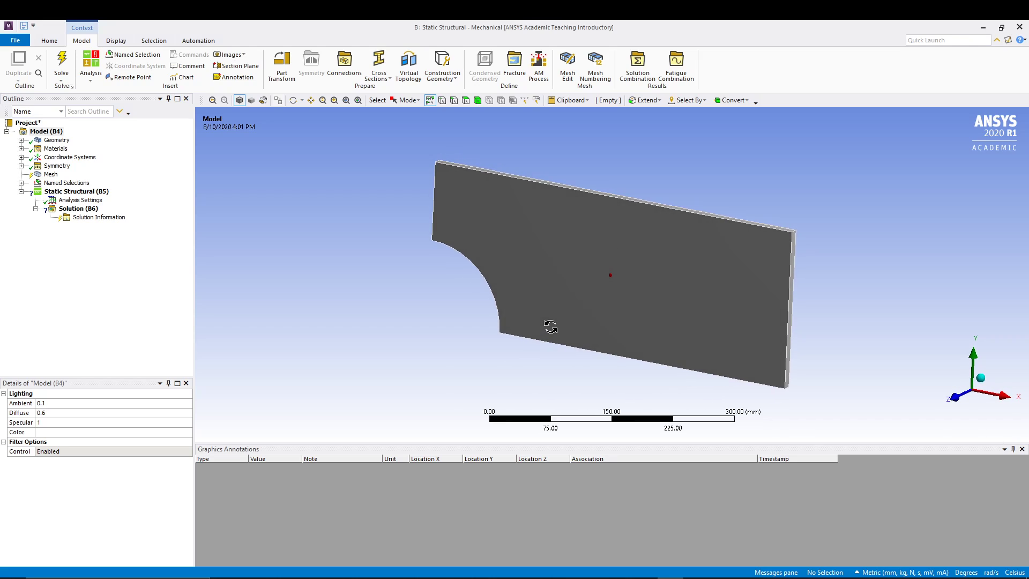
click(129, 295)
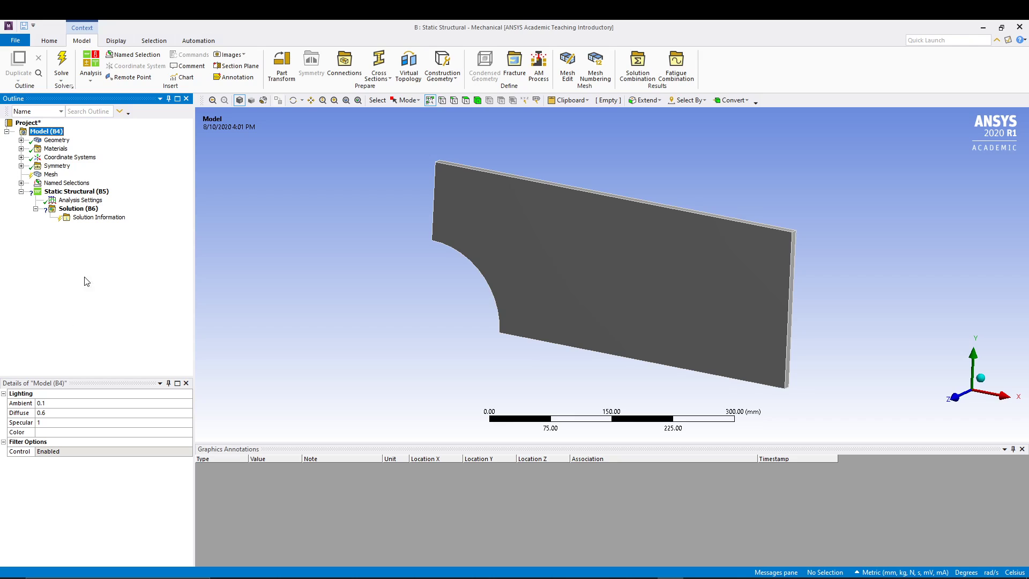
click(55, 43)
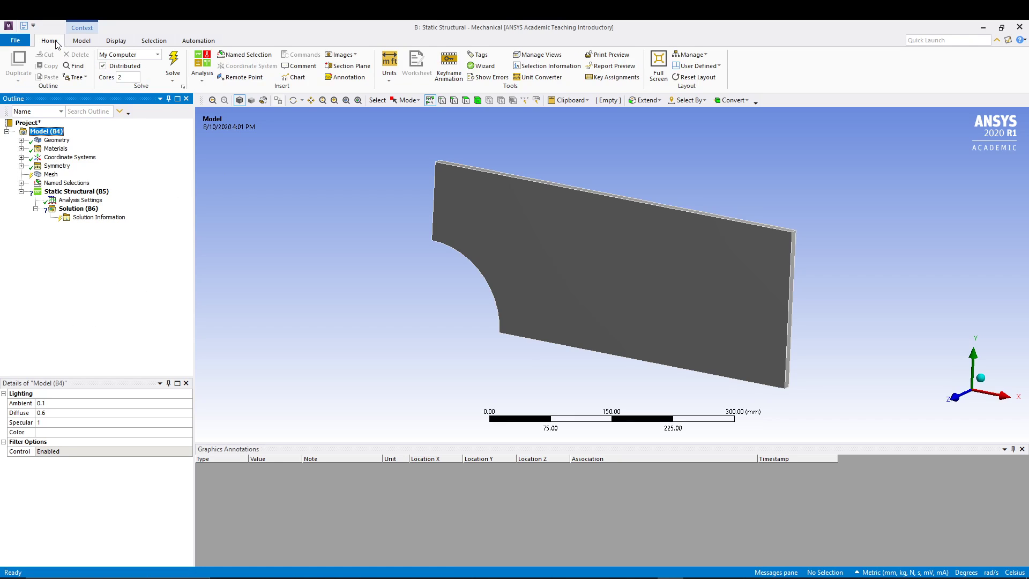
click(390, 75)
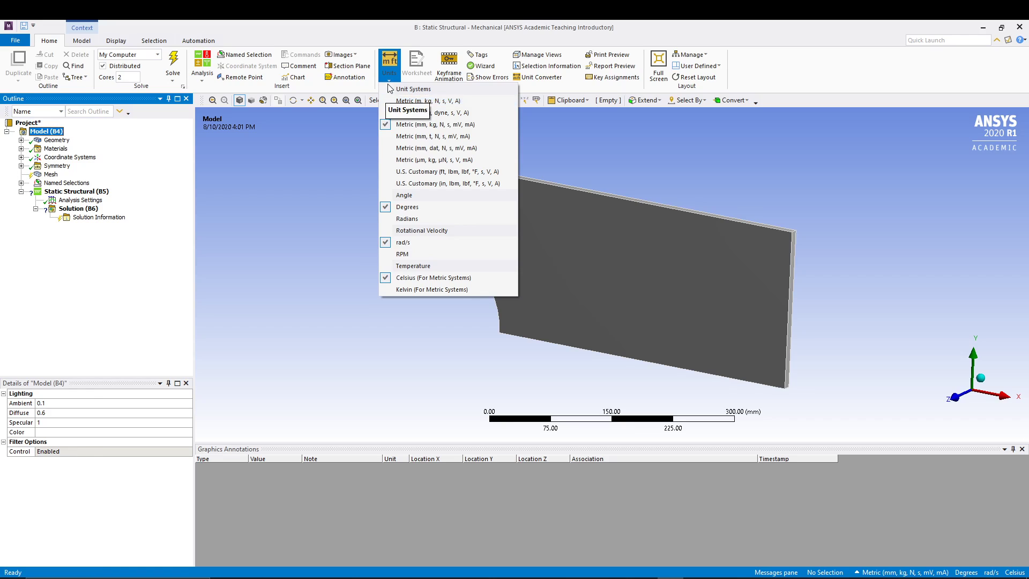
click(390, 80)
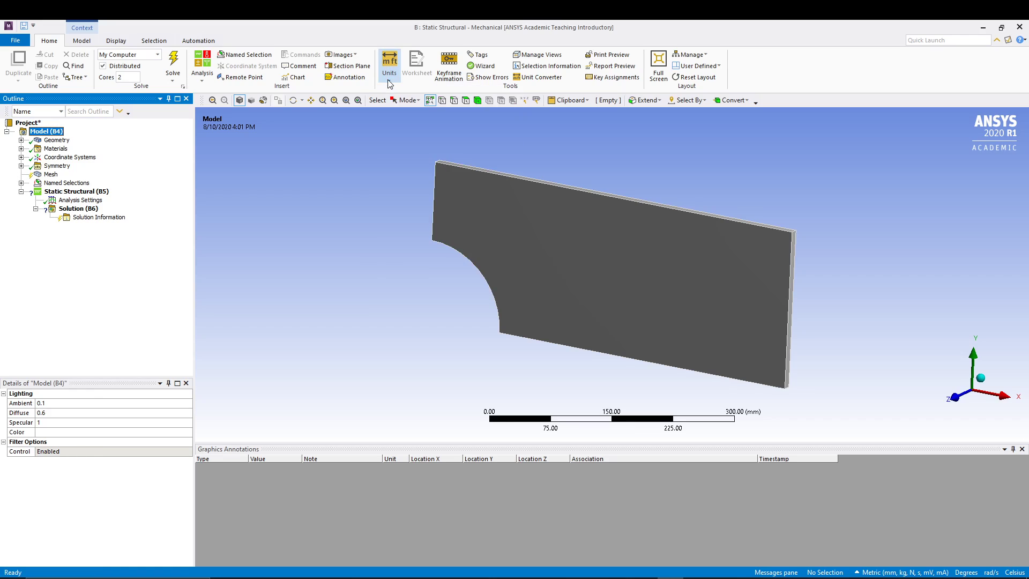
- Generate the mesh and show its statistics: 1008 nodes and 125 elements
click(50, 176)
right_click(50, 175)
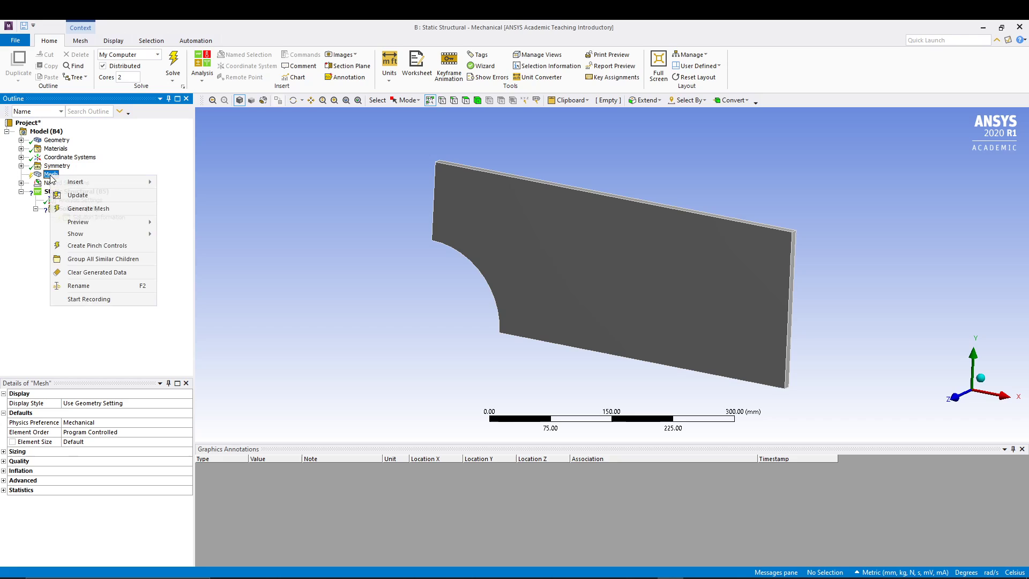
click(85, 209)
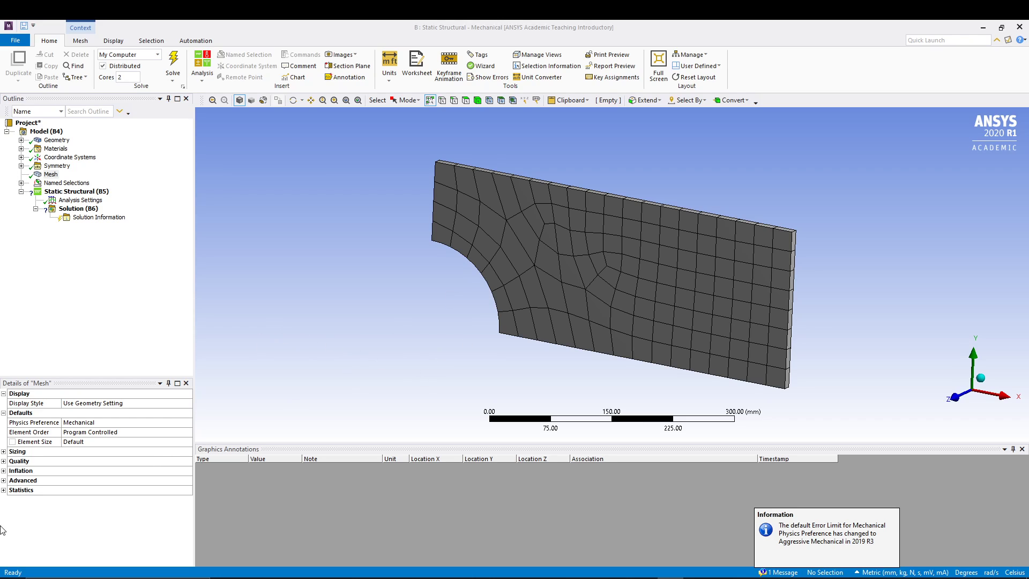
click(4, 490)
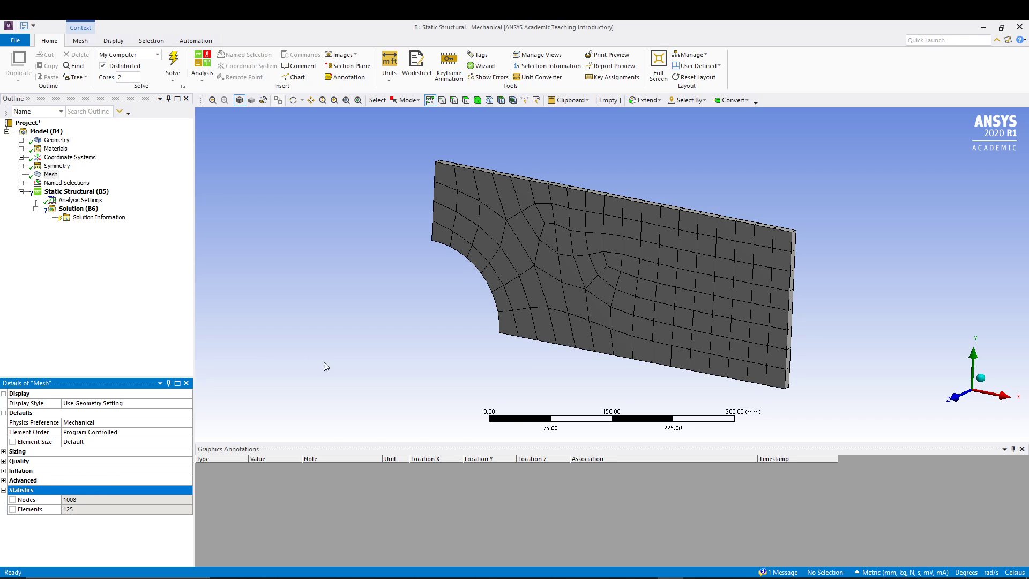
middle_drag(403, 346, 384, 329)
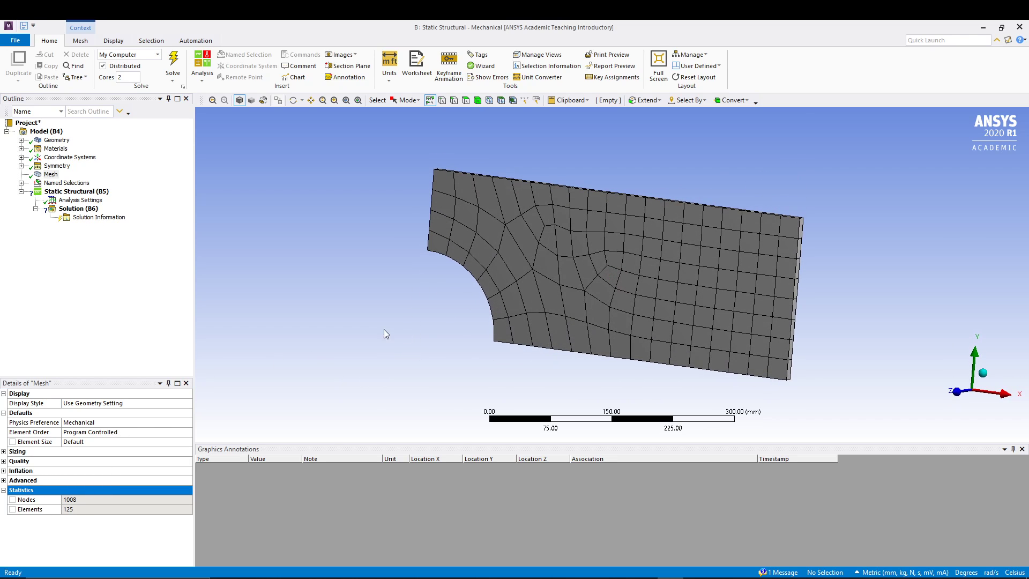
- Insert a Pressure load under the Static Structural analysis
click(82, 193)
right_click(82, 193)
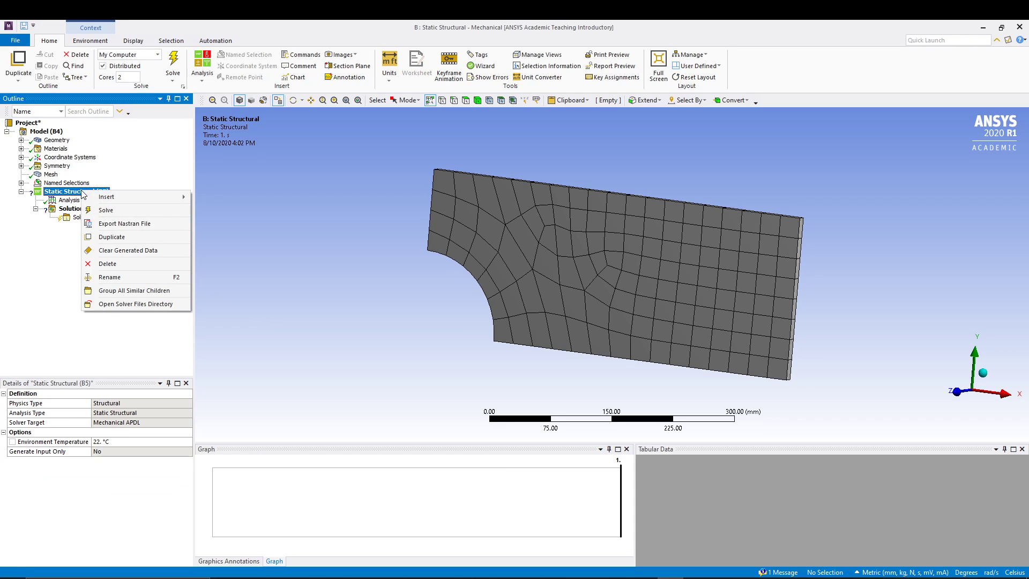
mouse_move(106, 198)
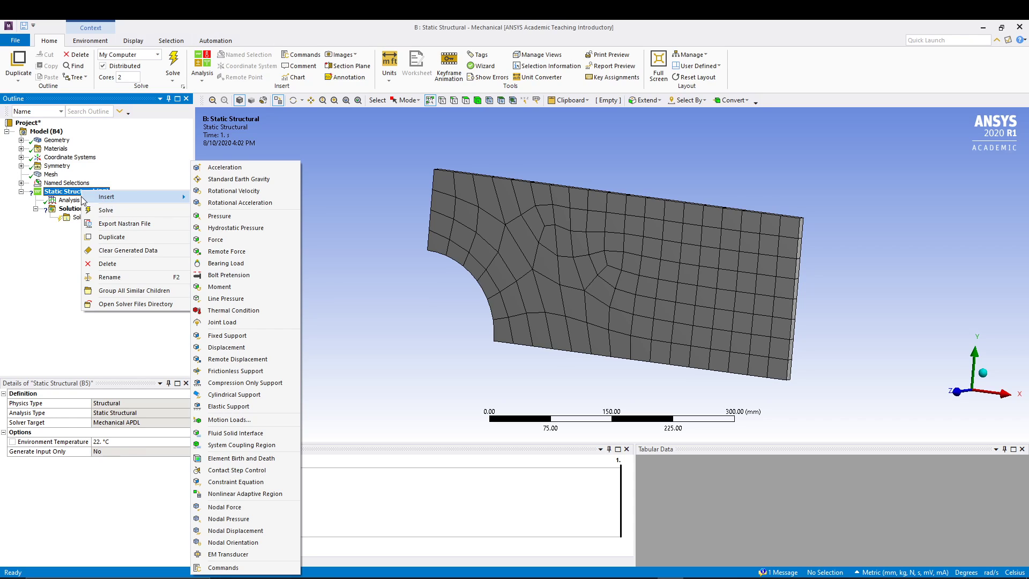
click(52, 289)
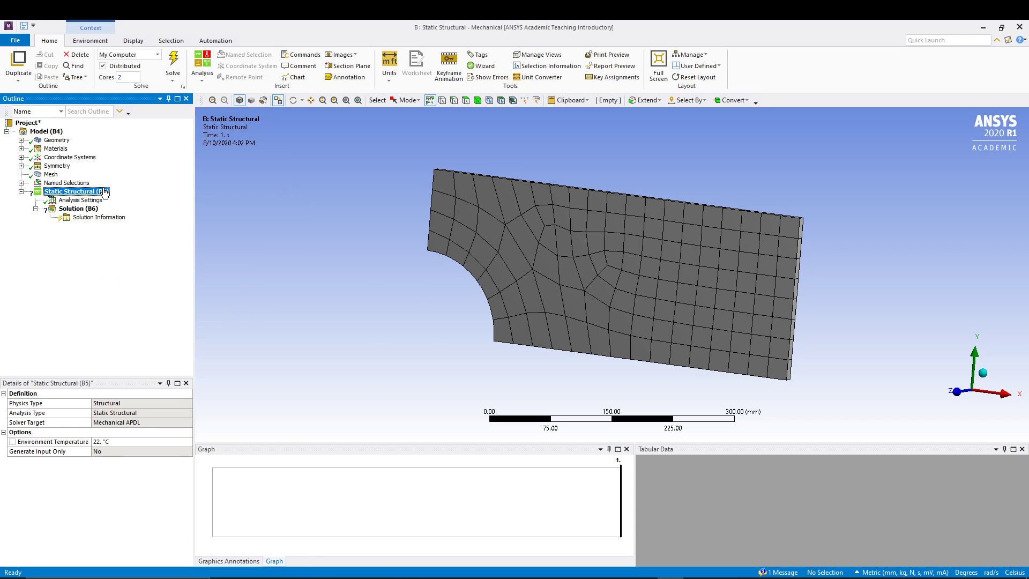
right_click(84, 194)
mouse_move(107, 200)
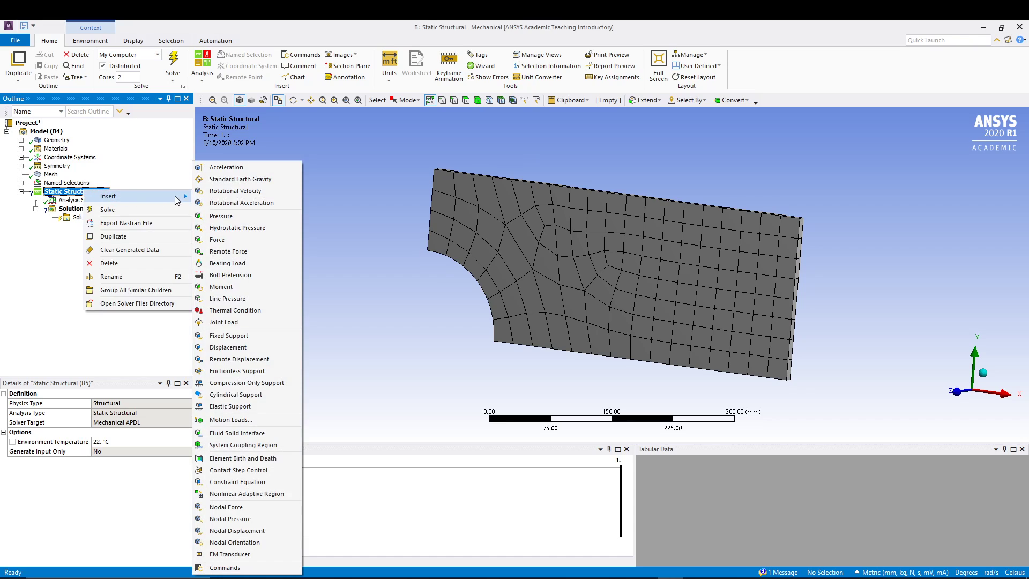
click(230, 217)
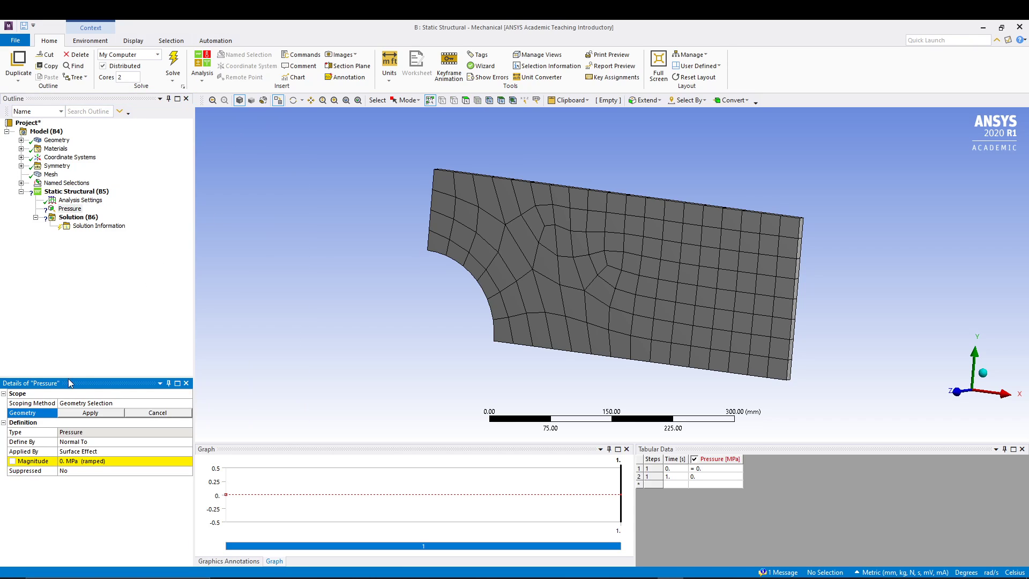
- Apply the pressure to the thin right end face with magnitude -1 MPa
middle_drag(852, 273, 814, 259)
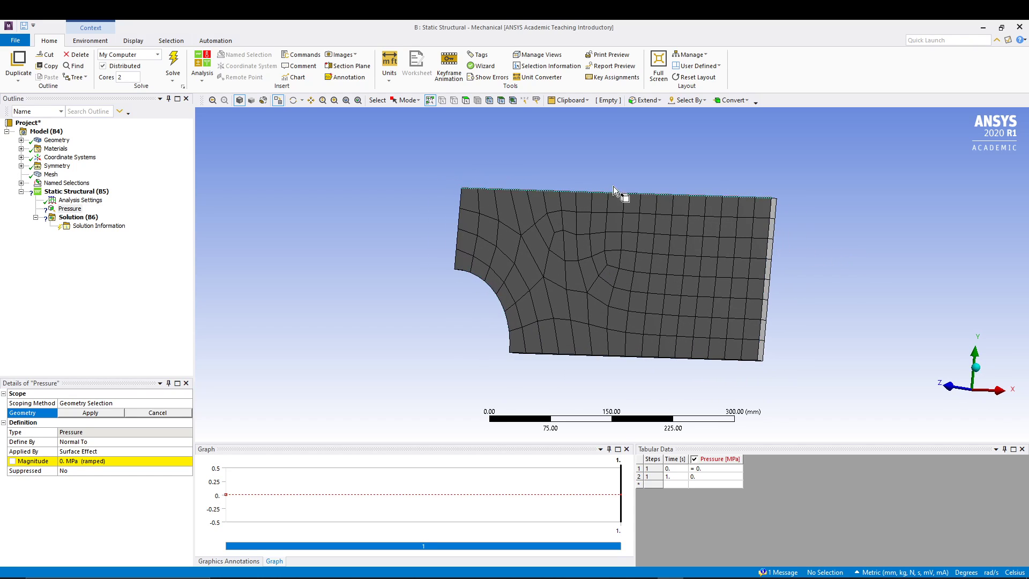
click(466, 100)
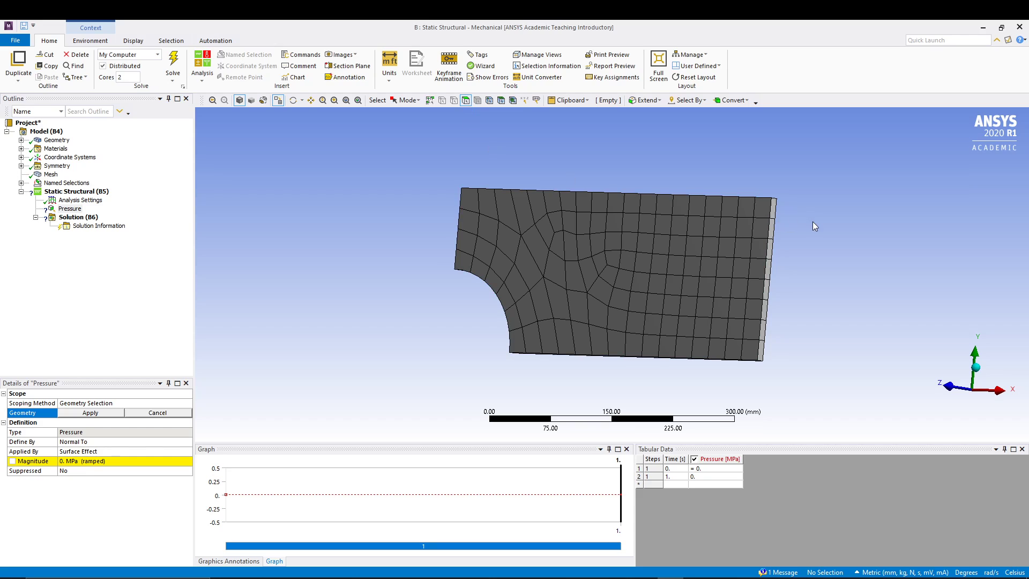
click(771, 222)
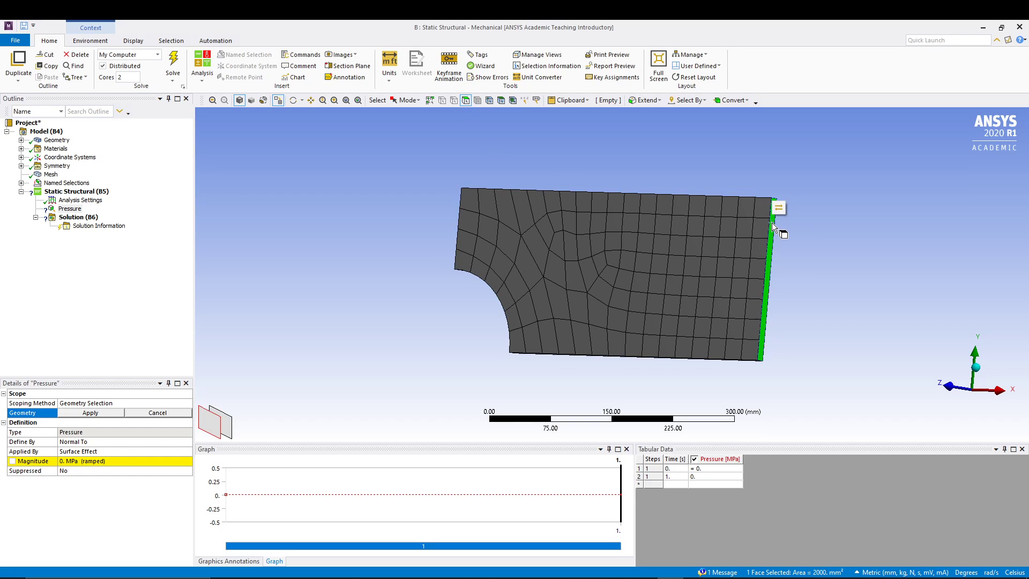
click(74, 461)
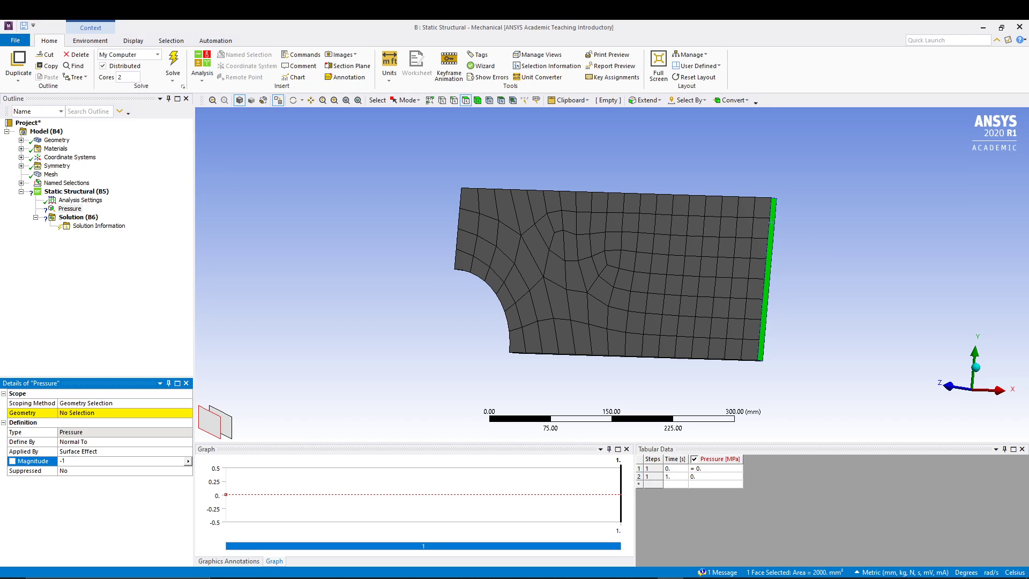
key(Return)
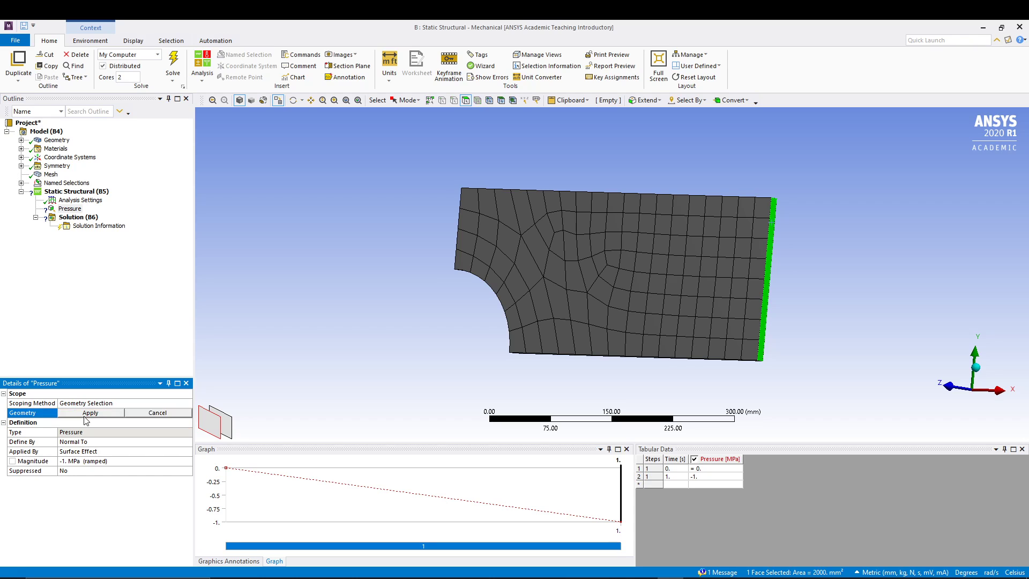
click(85, 413)
click(85, 413)
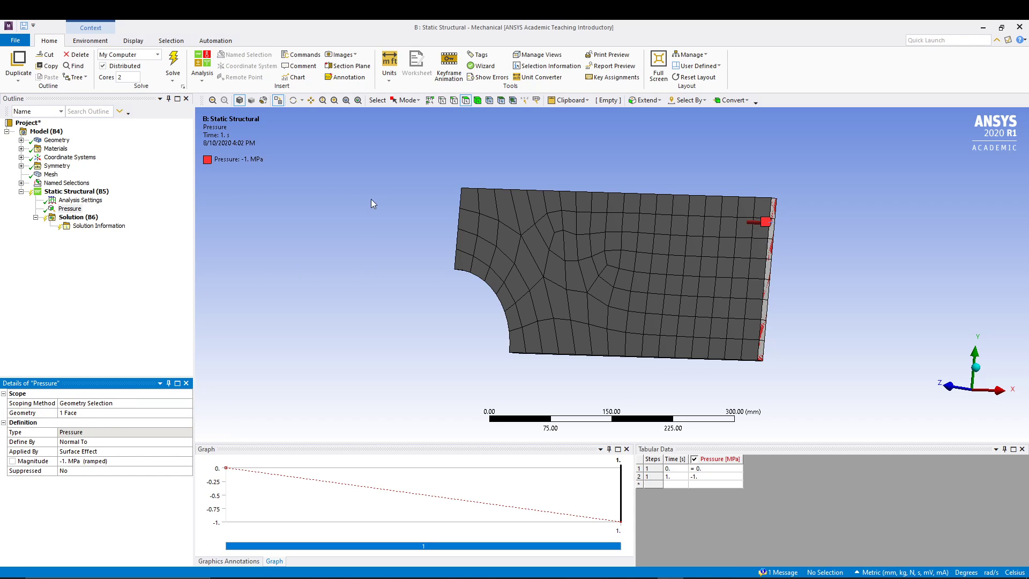
middle_drag(372, 202, 394, 206)
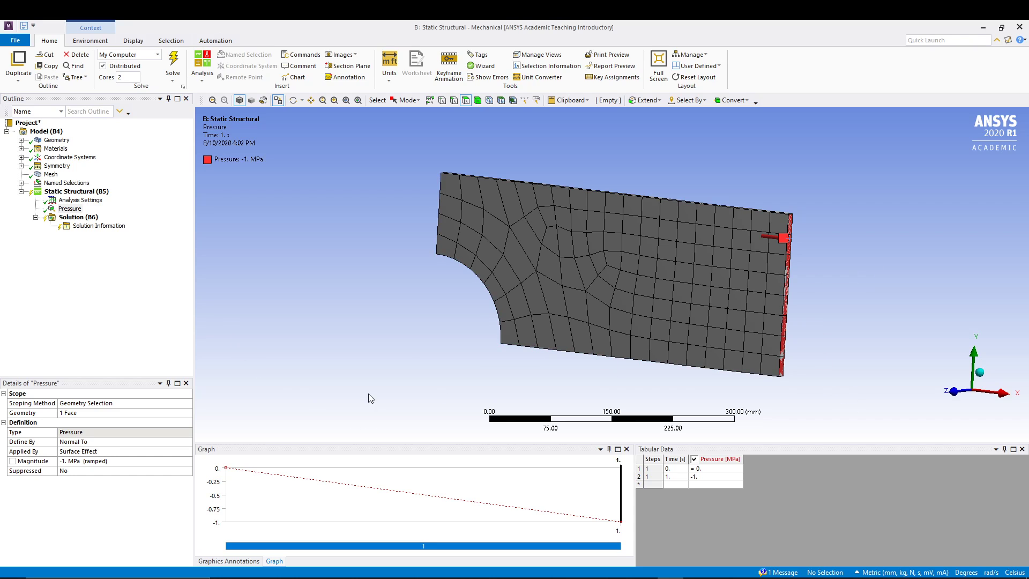
mouse_move(377, 262)
middle_down()
mouse_move(356, 259)
mouse_move(360, 268)
middle_up()
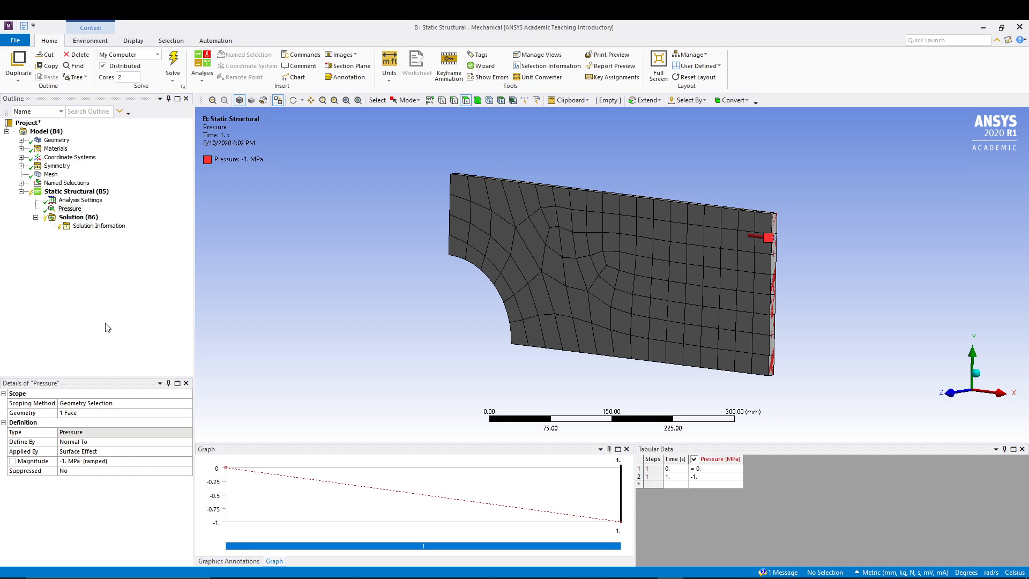
- Insert a Displacement support and select the plate's long bottom side face
click(75, 191)
right_click(77, 192)
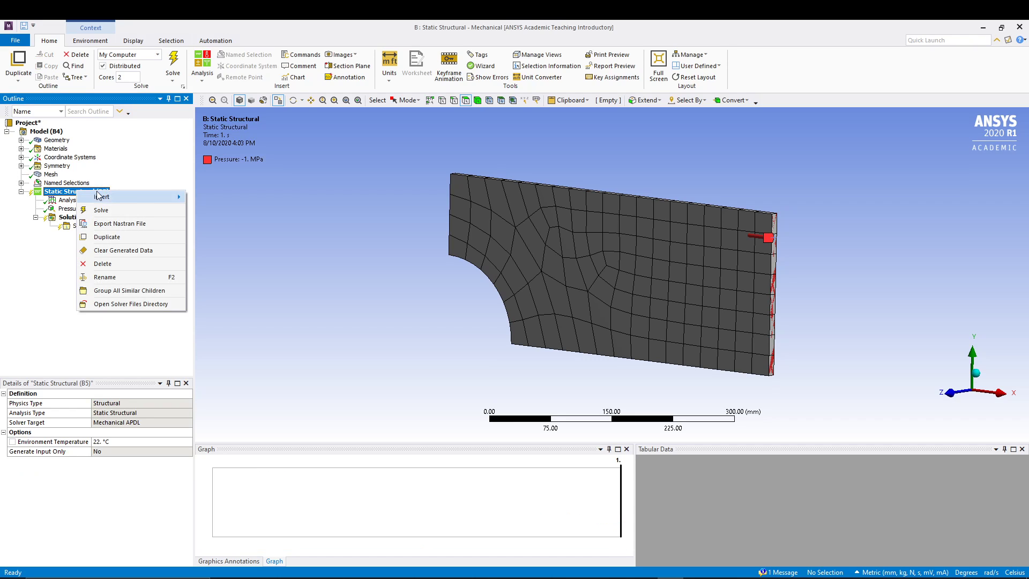
mouse_move(114, 198)
click(222, 347)
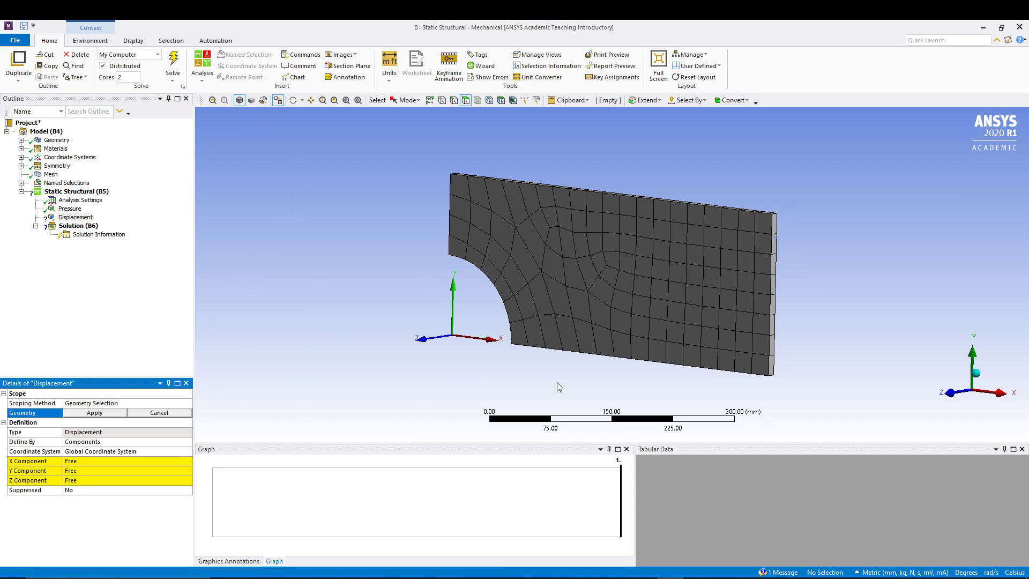
middle_drag(557, 383, 520, 330)
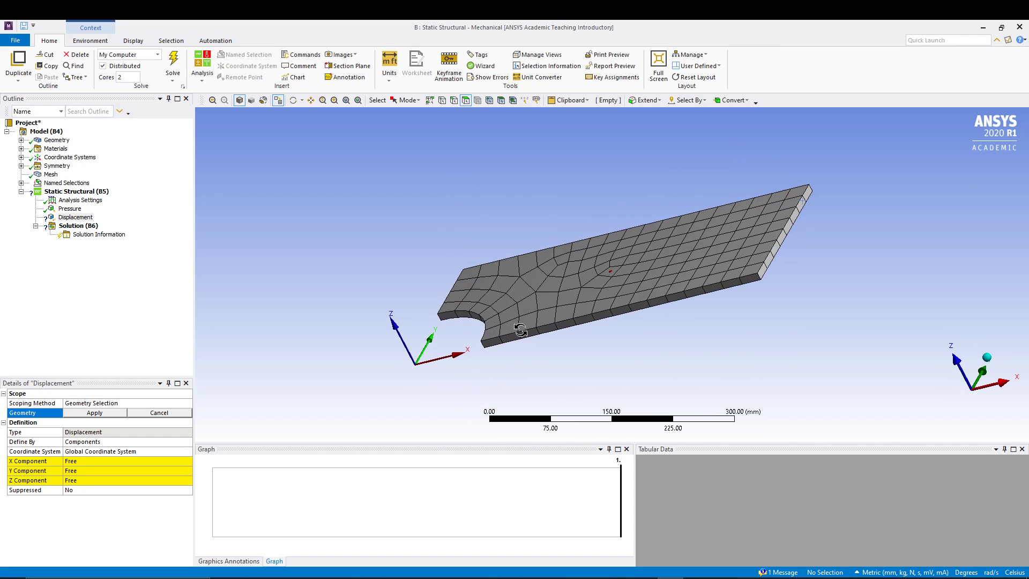
click(574, 324)
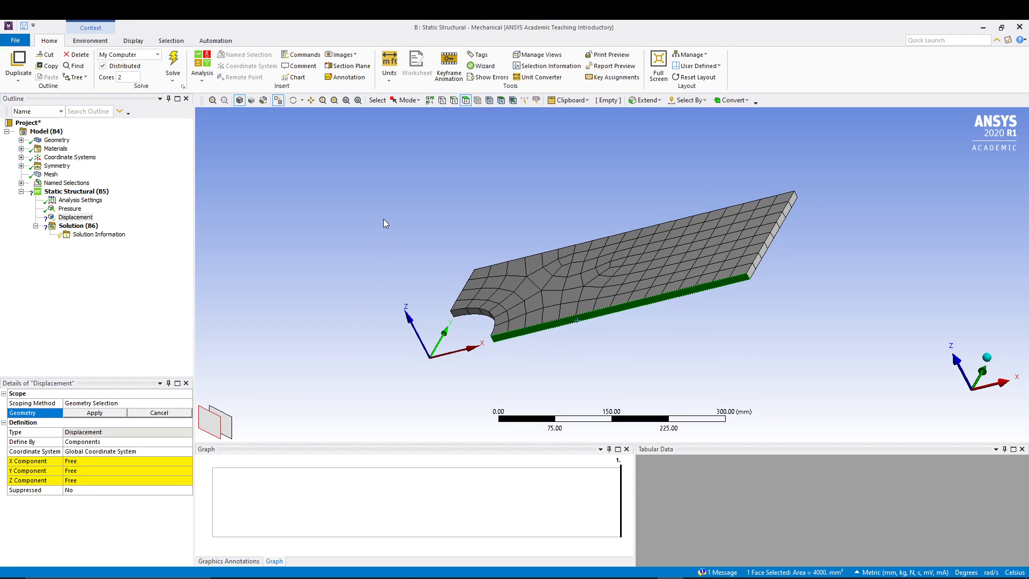
- Set the support's Y Component to 0 and apply it to the bottom face
middle_drag(381, 223, 354, 252)
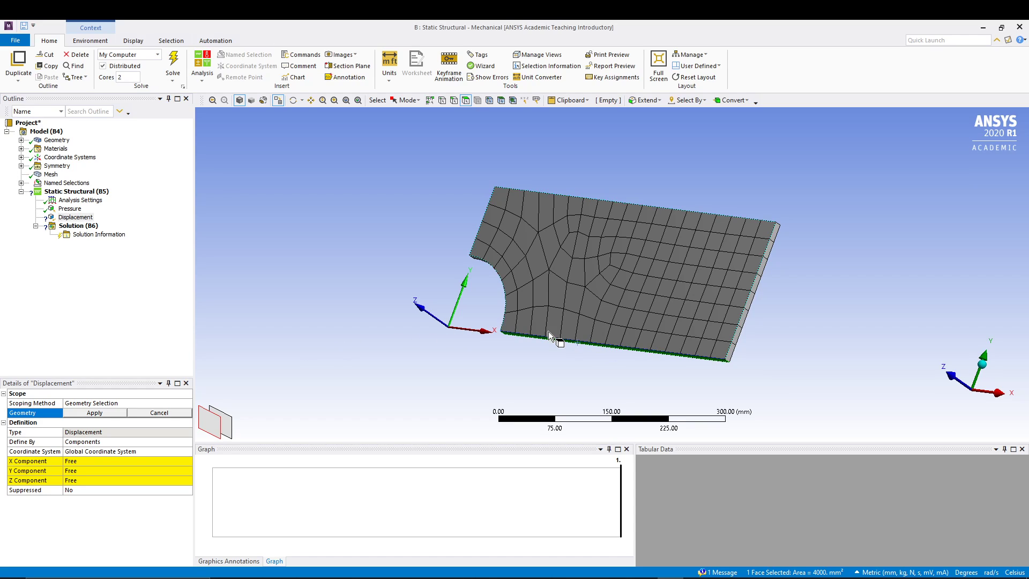
click(97, 469)
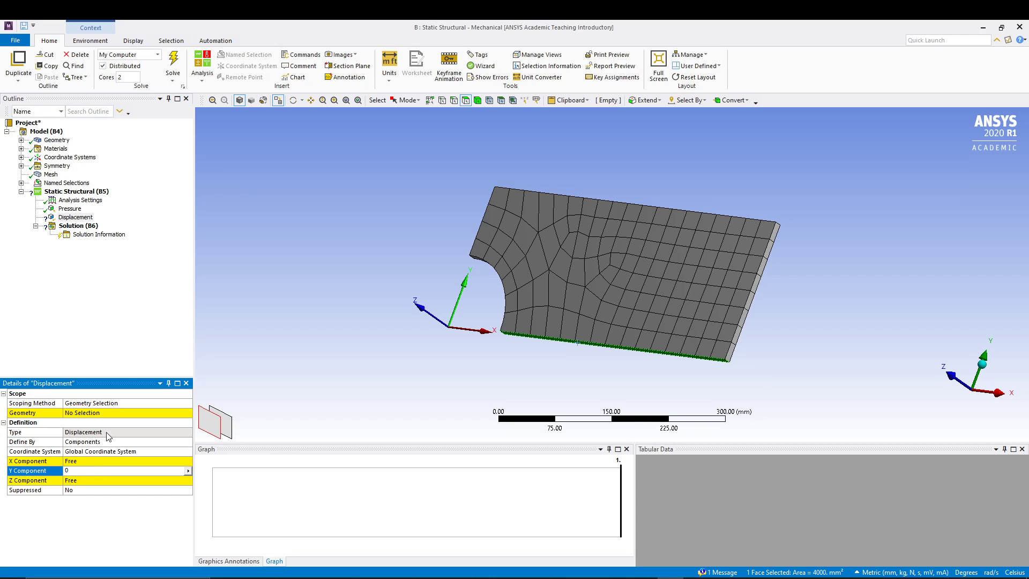
key(Return)
click(79, 414)
click(82, 415)
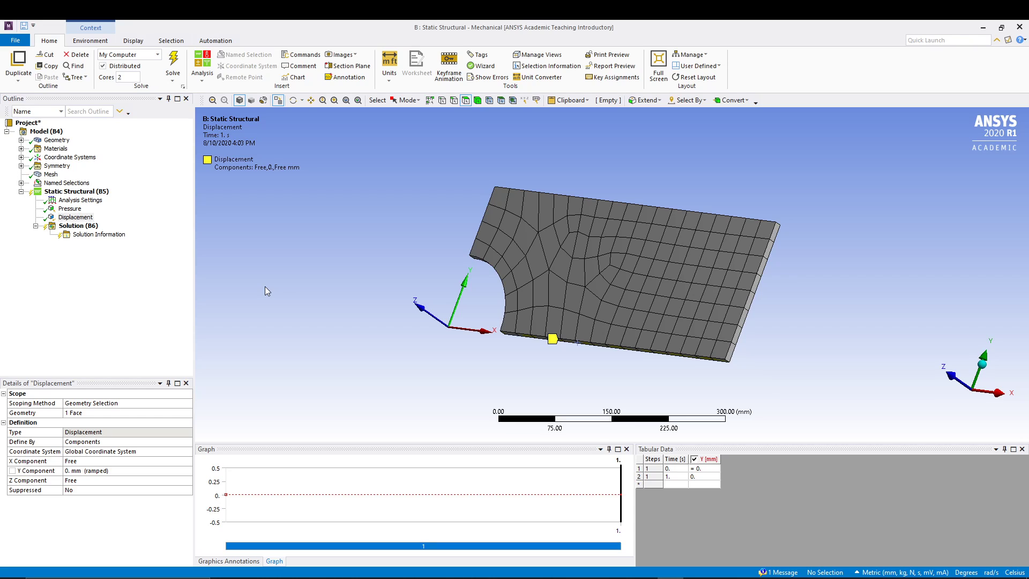
middle_drag(304, 214, 557, 254)
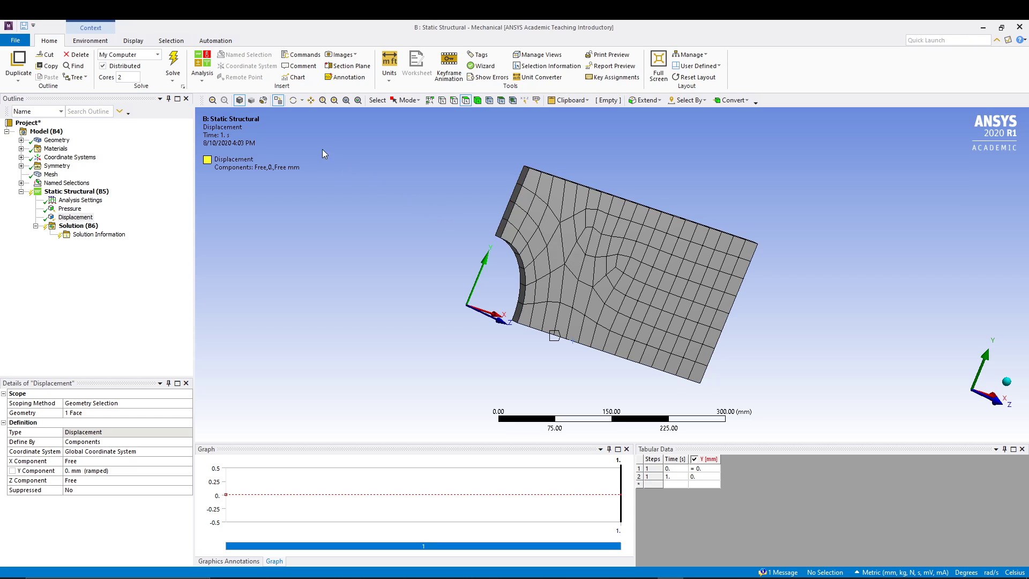
right_click(70, 191)
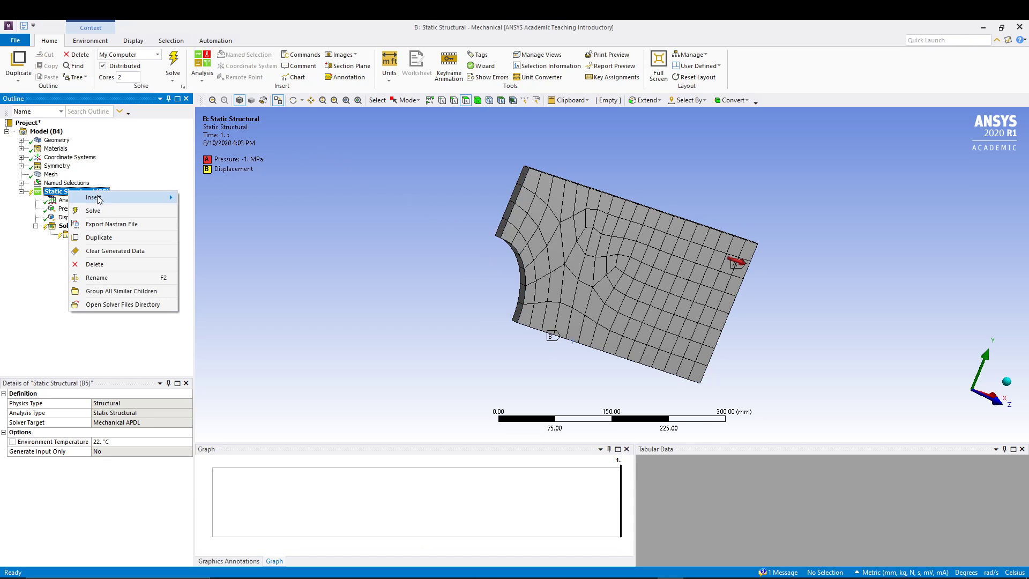
- Add a second Displacement support fixing X at 0 on the short left end face
mouse_move(98, 202)
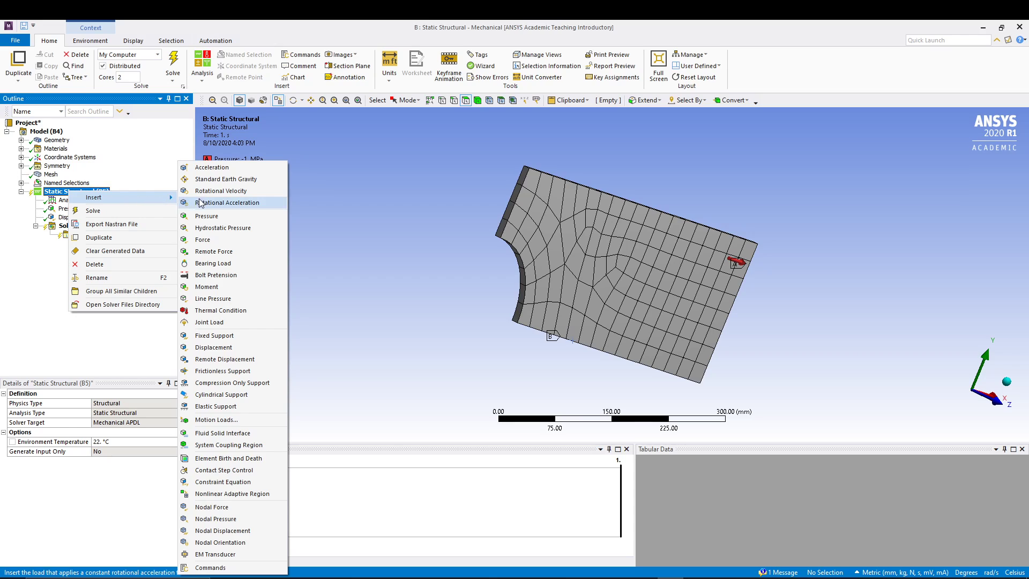
click(227, 346)
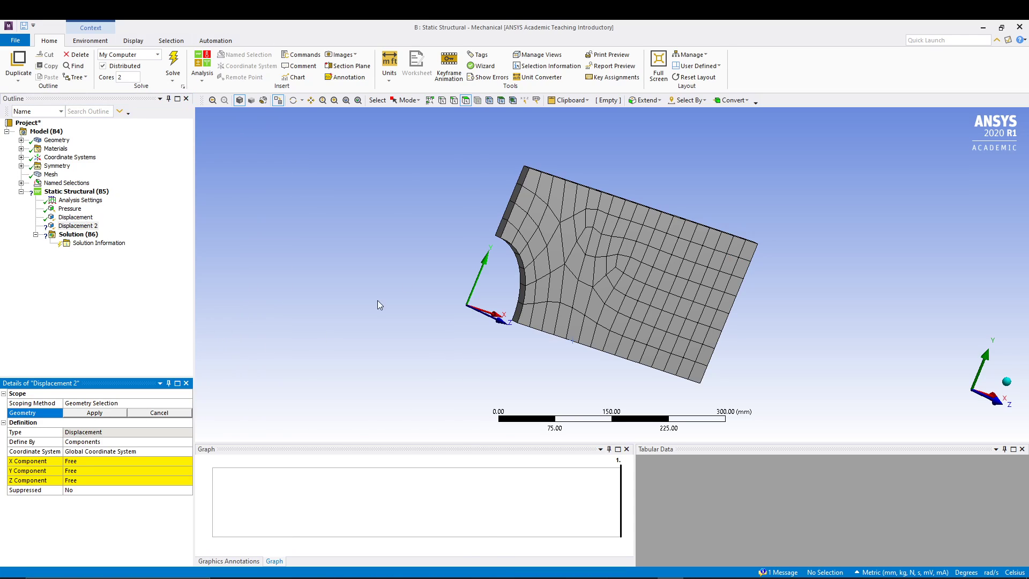
click(519, 186)
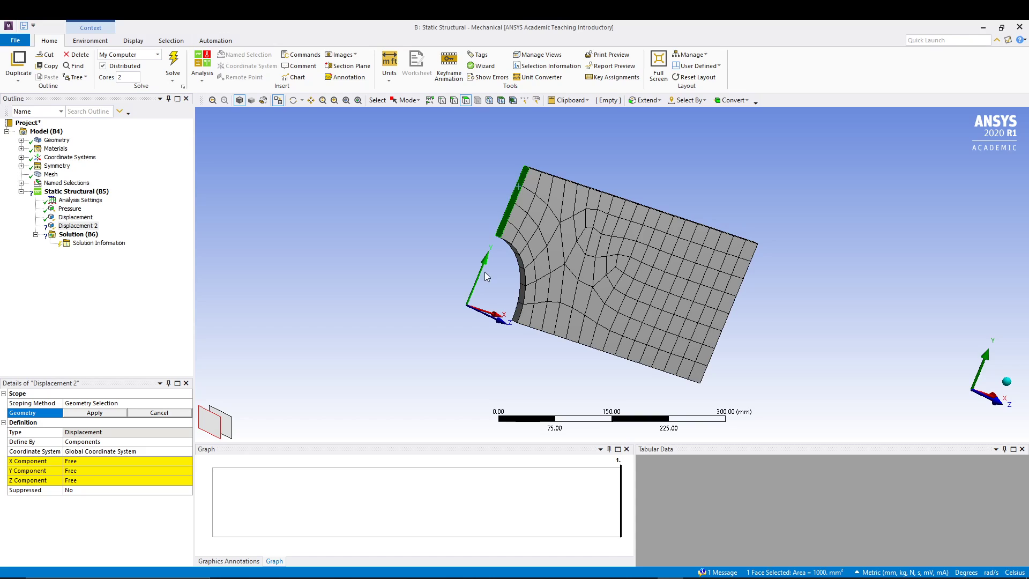
click(96, 462)
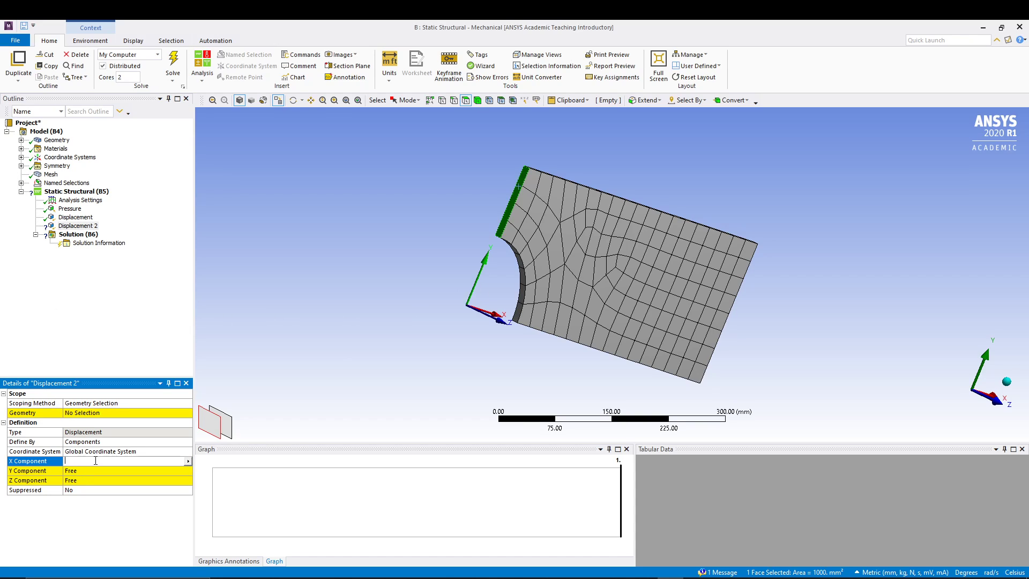
click(70, 413)
click(86, 414)
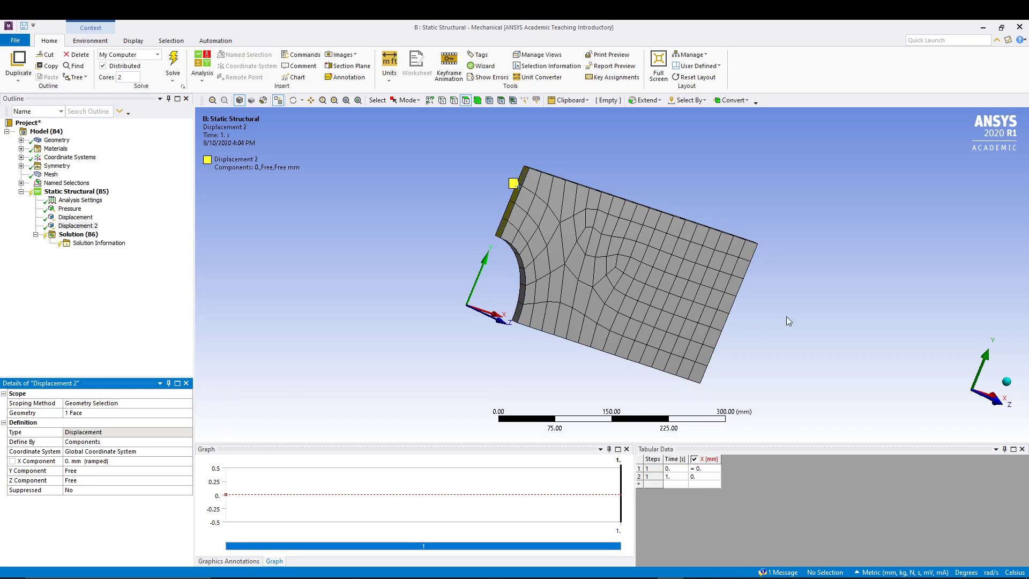
mouse_move(786, 317)
middle_down()
mouse_move(760, 246)
mouse_move(858, 207)
mouse_move(734, 333)
mouse_move(747, 318)
middle_up()
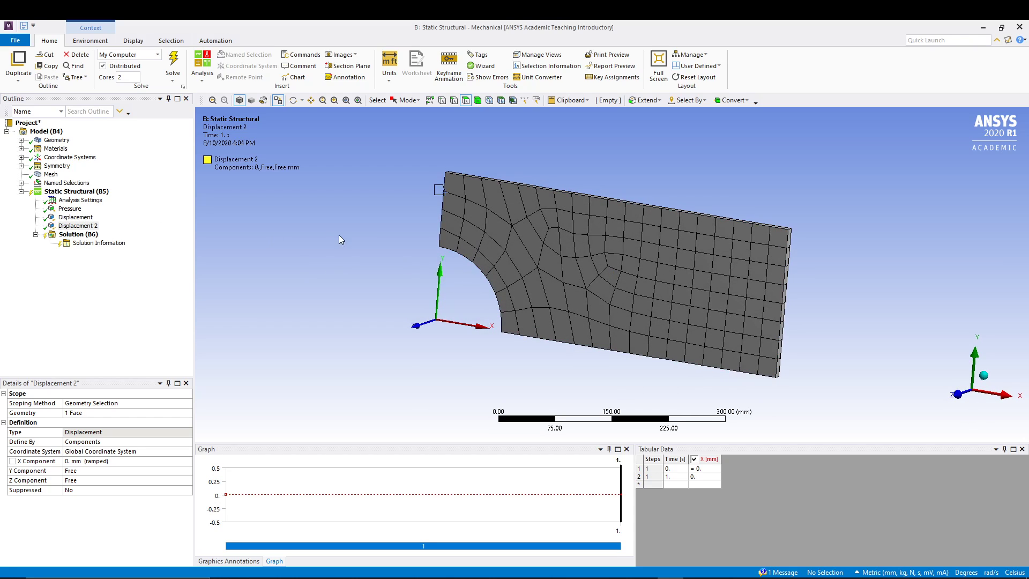
middle_drag(866, 232, 900, 222)
middle_drag(722, 354, 459, 184)
- Add Displacement 3 holding Z at 0 on the plate's large flat top face
right_click(81, 192)
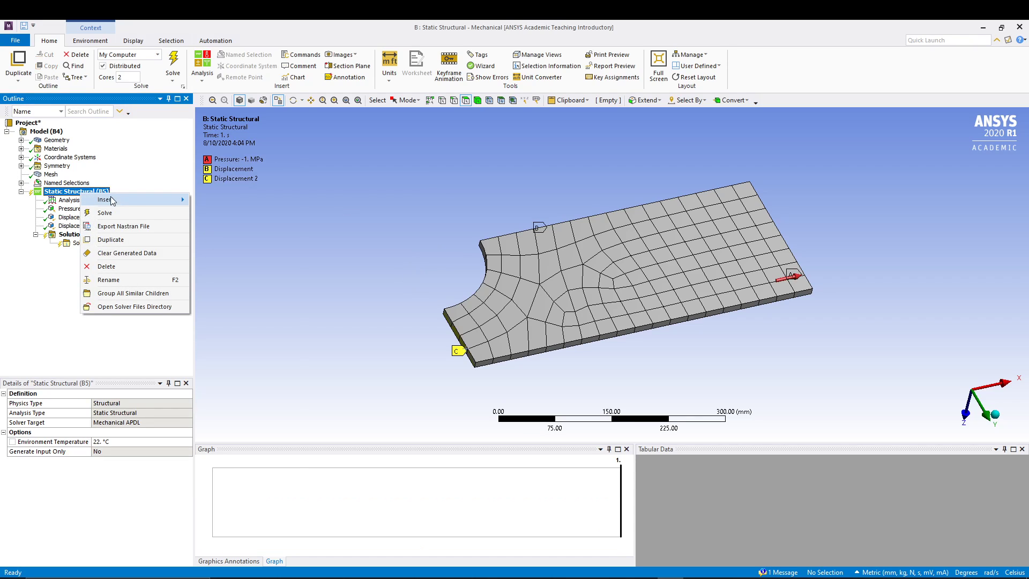
mouse_move(134, 199)
click(220, 347)
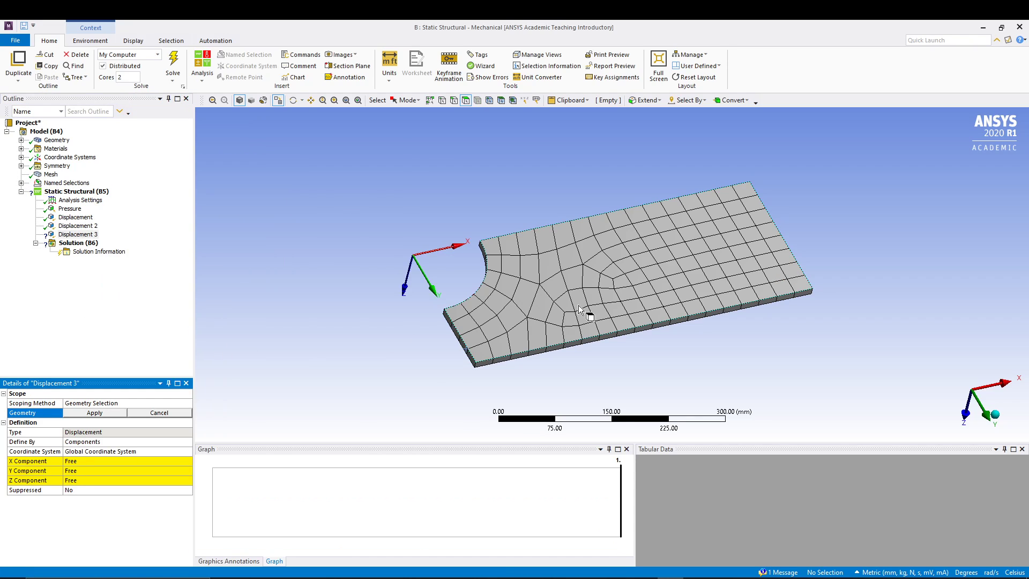
click(625, 281)
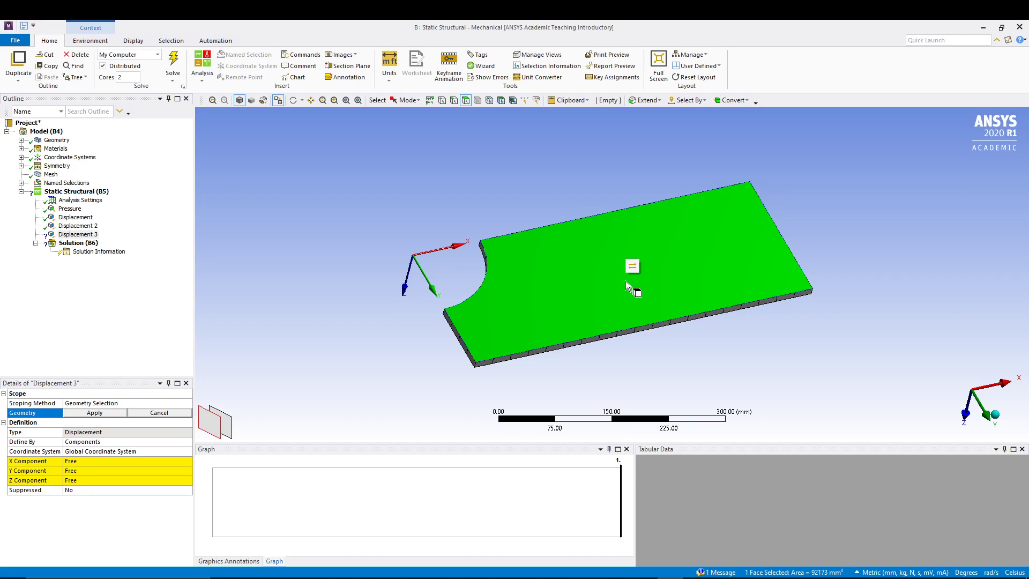
click(90, 481)
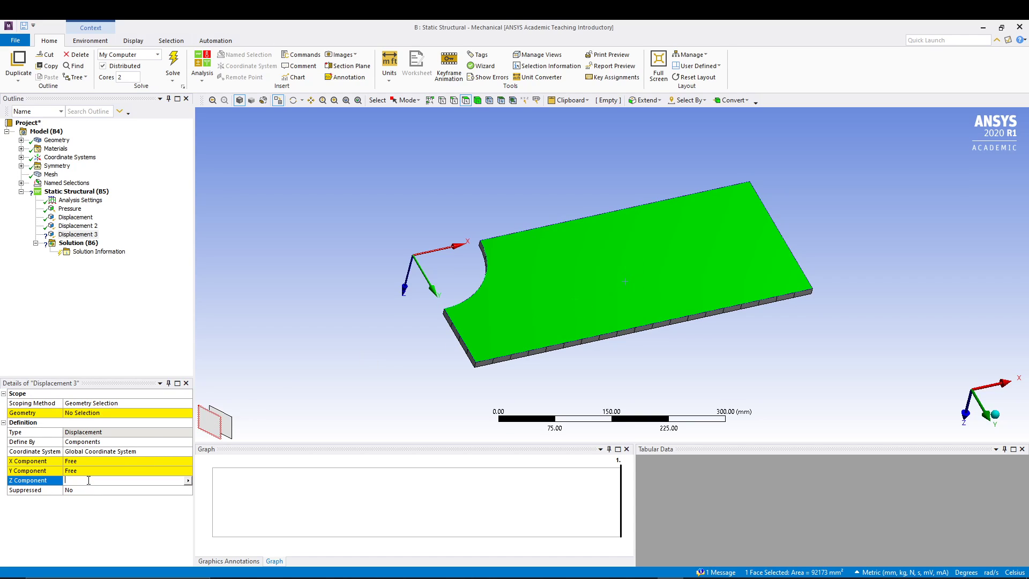
text(0)
key(Return)
click(87, 412)
click(80, 413)
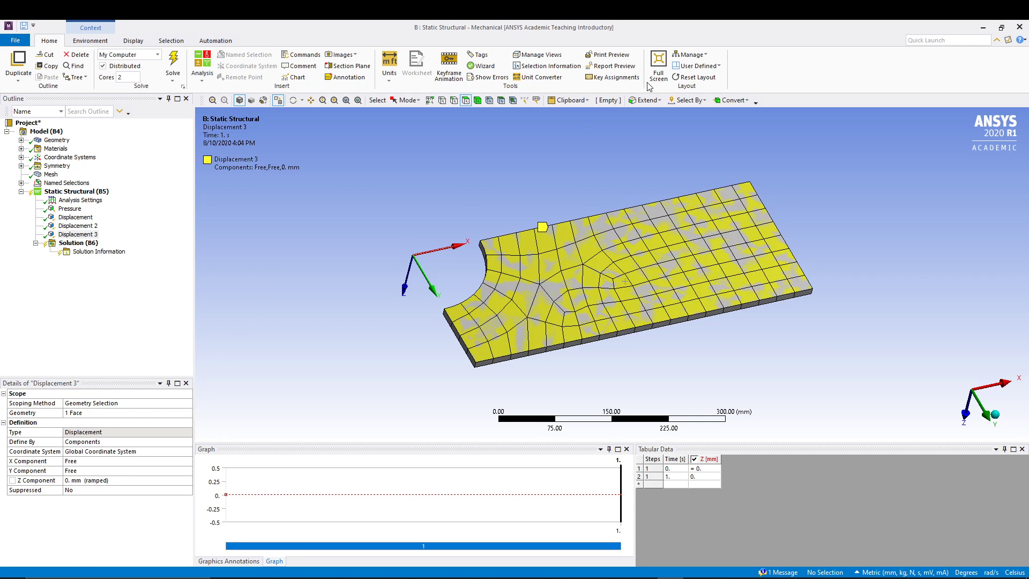
middle_drag(668, 134, 671, 358)
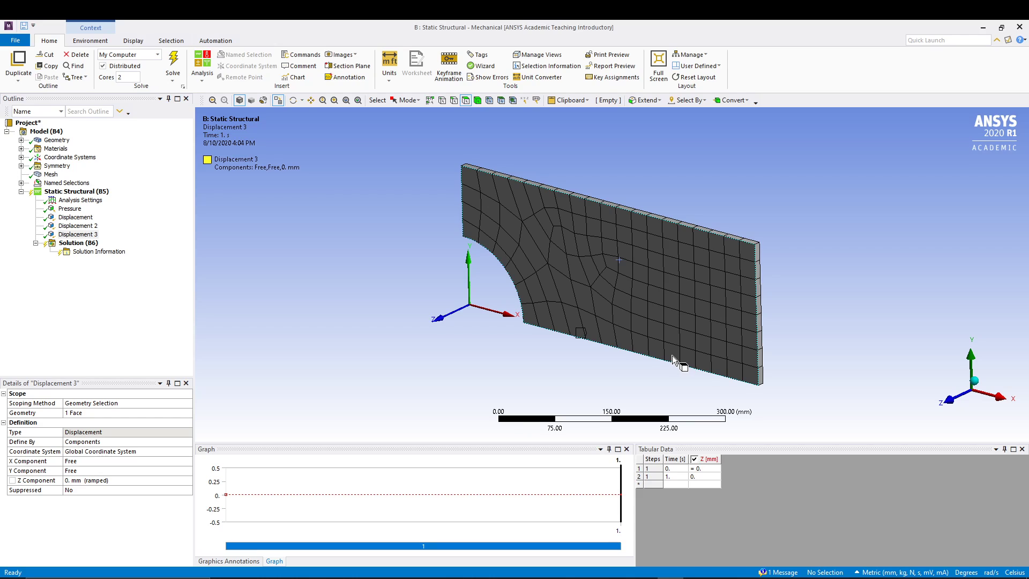
- Insert a Normal Stress (X Axis) result under Solution
click(79, 245)
right_click(79, 245)
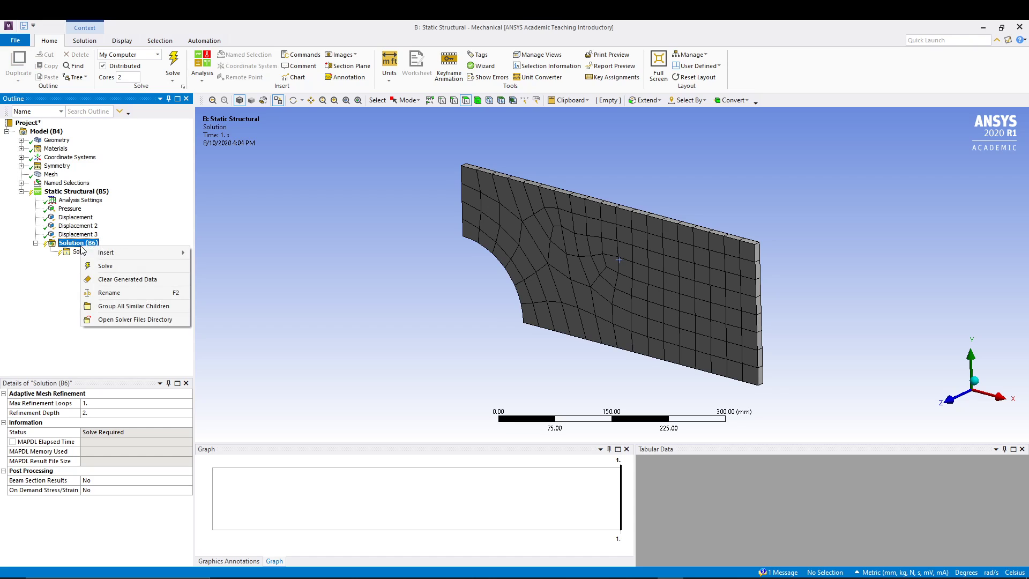
mouse_move(153, 251)
mouse_move(236, 277)
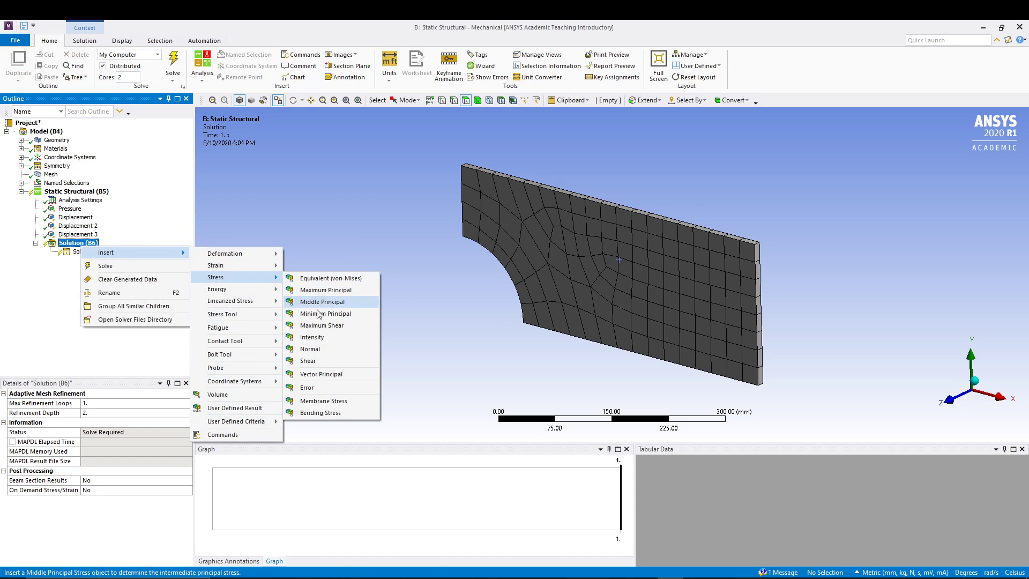
click(334, 349)
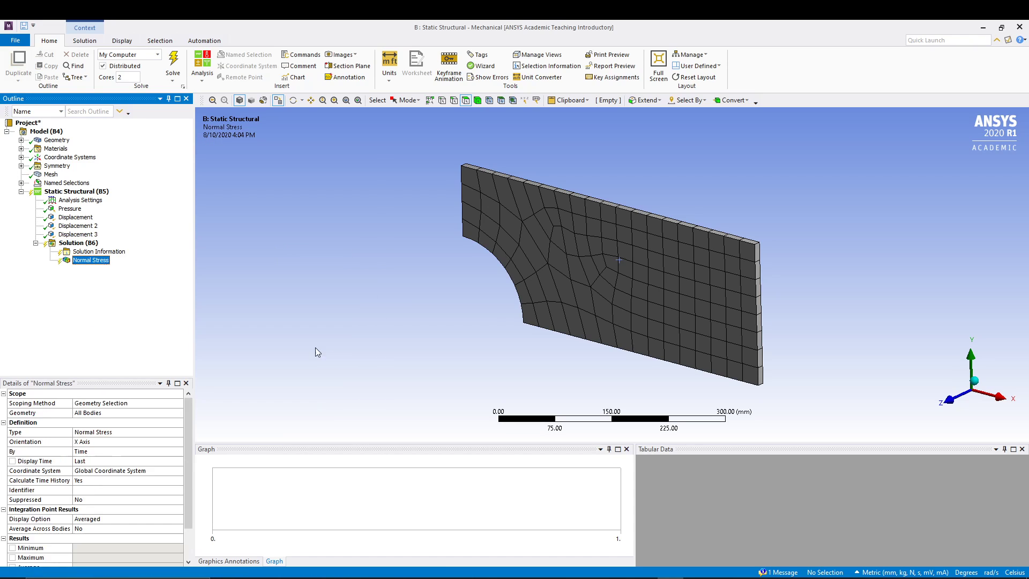
- Insert a Structural Error result and solve the analysis
click(85, 244)
right_click(86, 244)
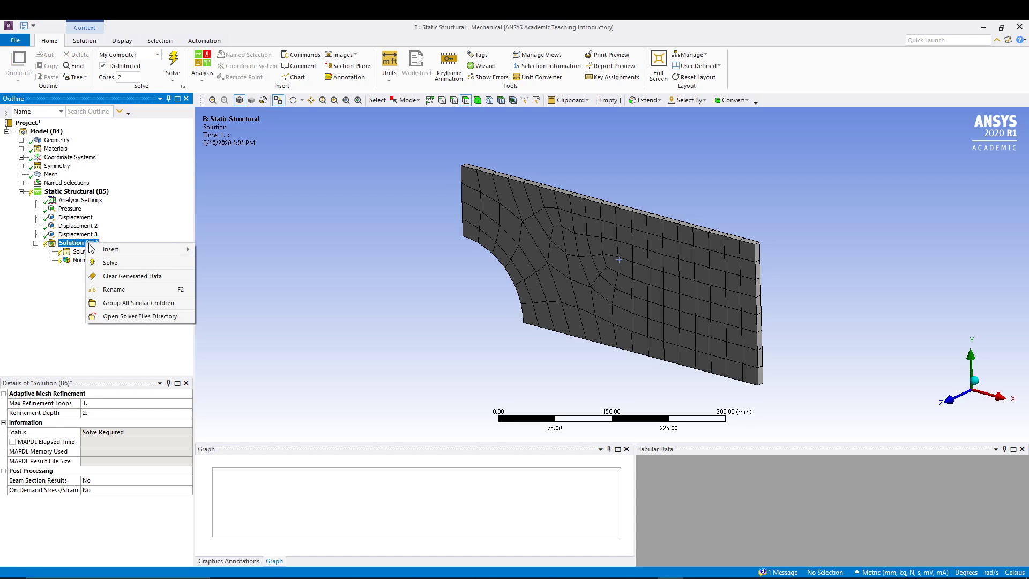
mouse_move(187, 251)
mouse_move(248, 272)
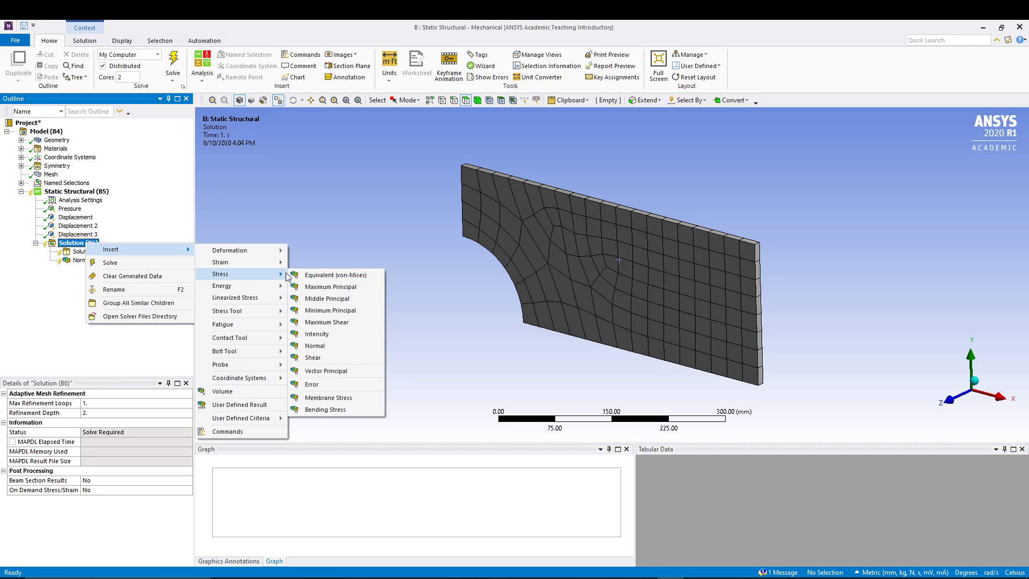
click(327, 384)
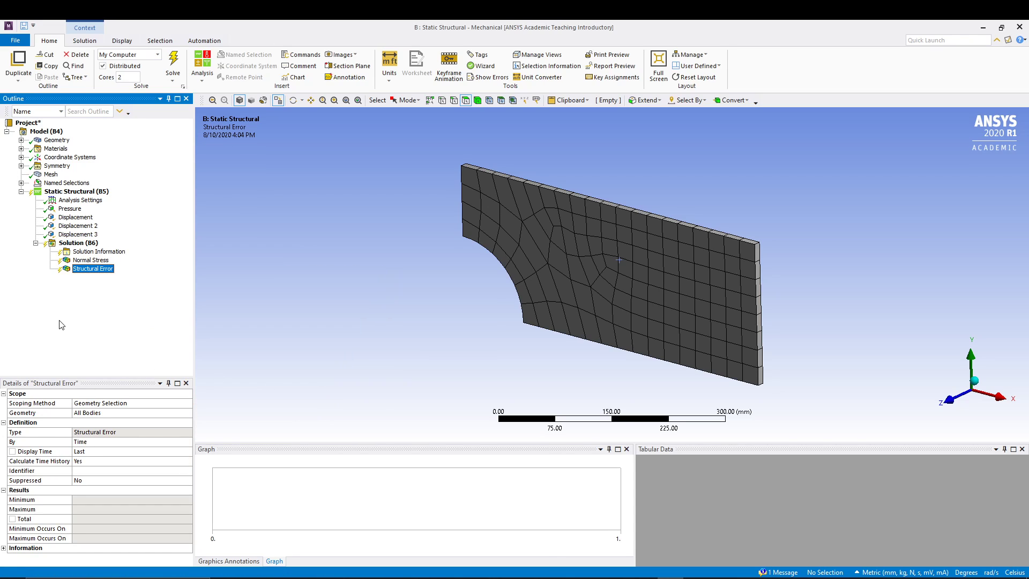
click(172, 64)
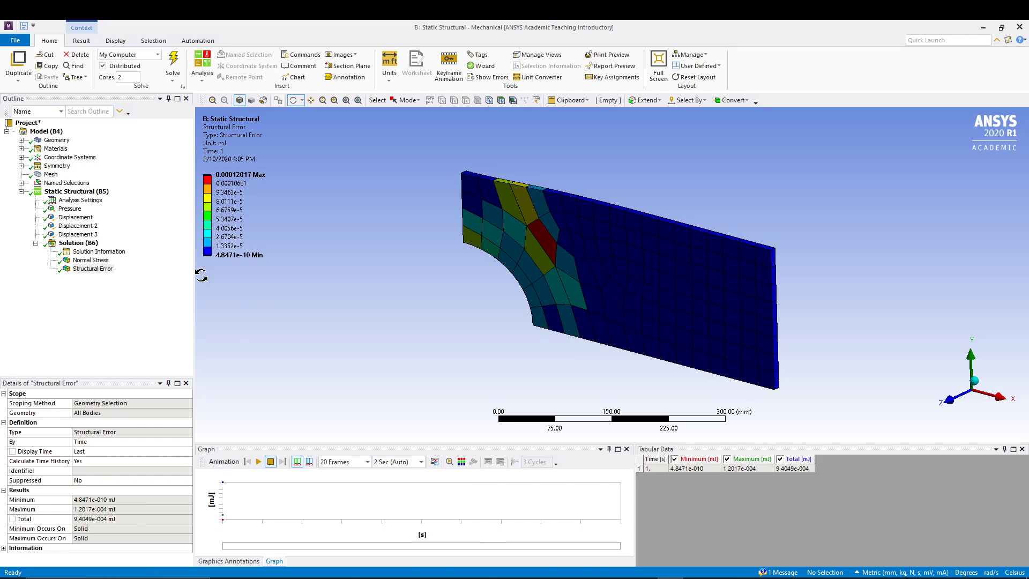
- Show the Normal Stress contour (-0.15606 to 4.2916 MPa) with Maximum and Minimum labels
click(91, 259)
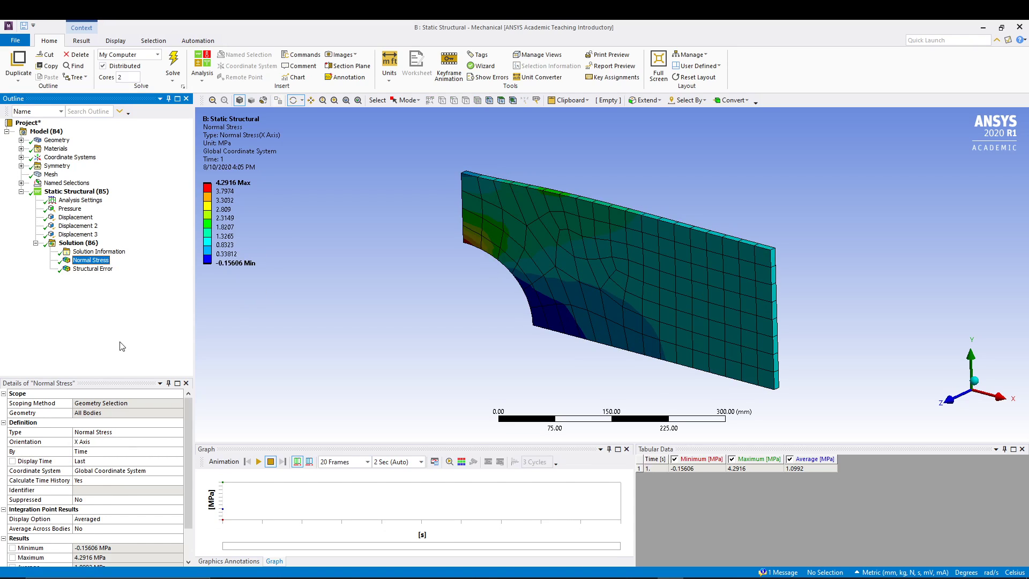
mouse_move(409, 296)
mouse_down()
mouse_move(447, 253)
mouse_move(381, 255)
mouse_move(431, 276)
mouse_move(471, 275)
mouse_up()
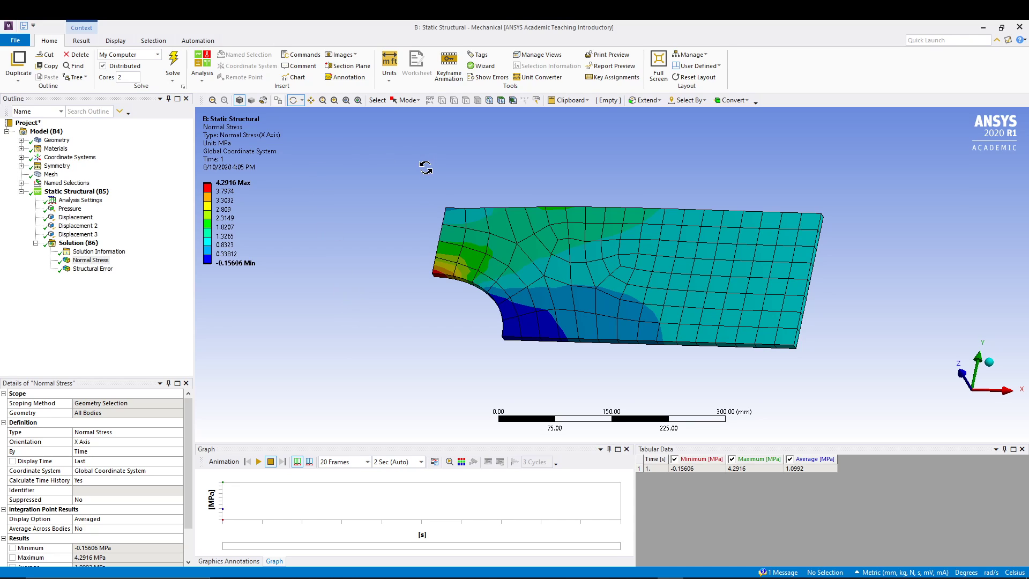
click(82, 42)
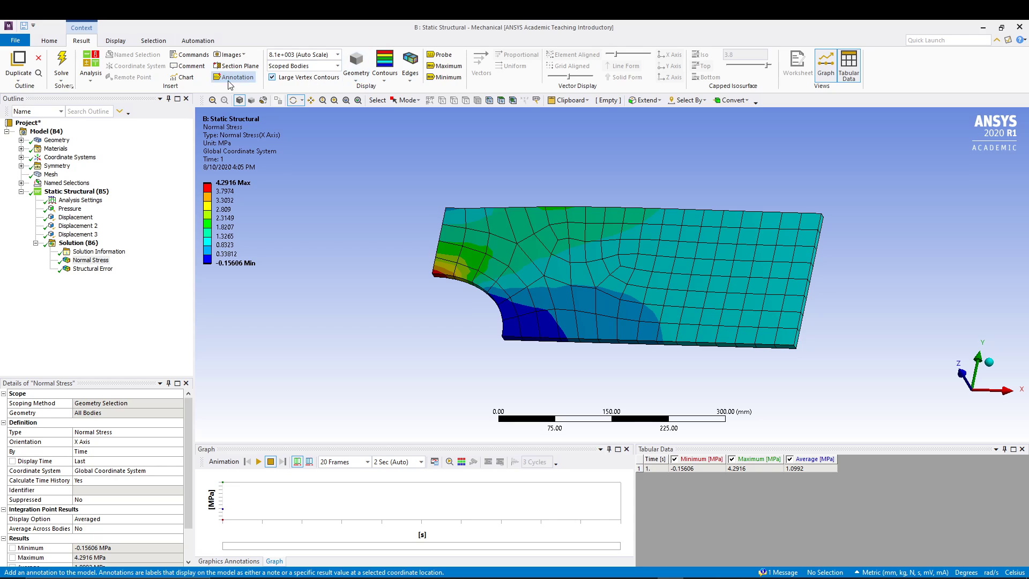
click(116, 41)
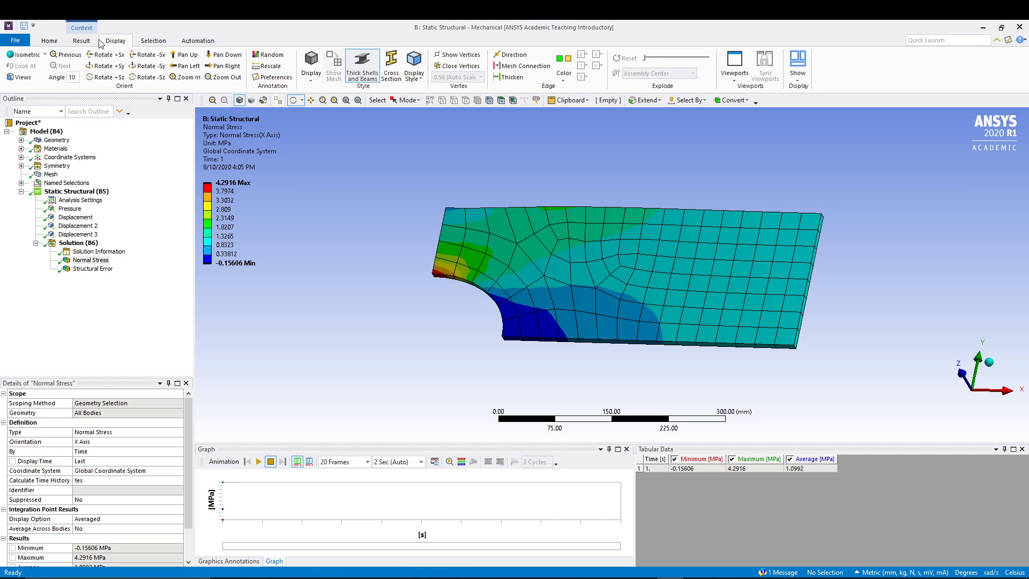
click(91, 42)
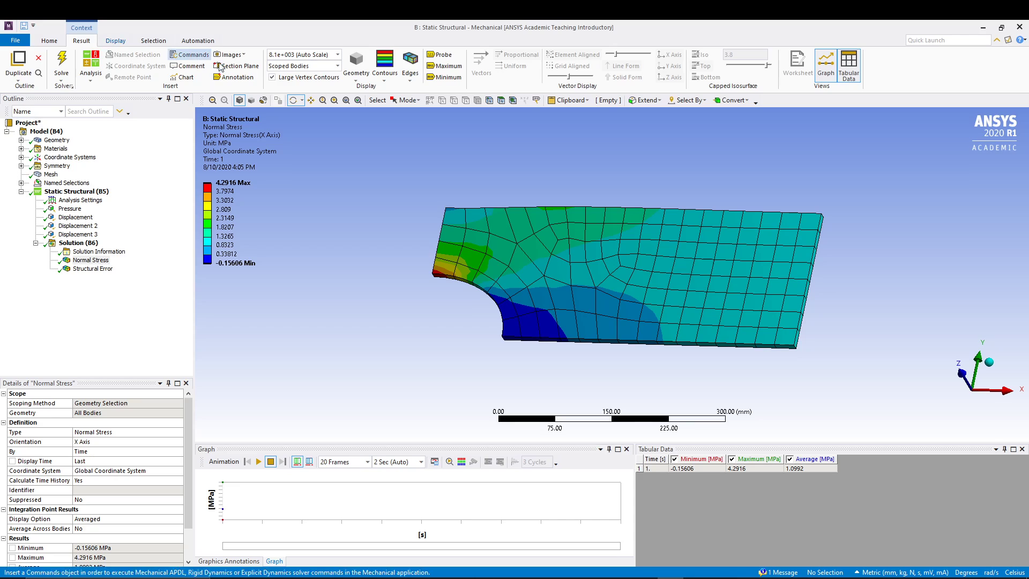
click(443, 65)
click(436, 80)
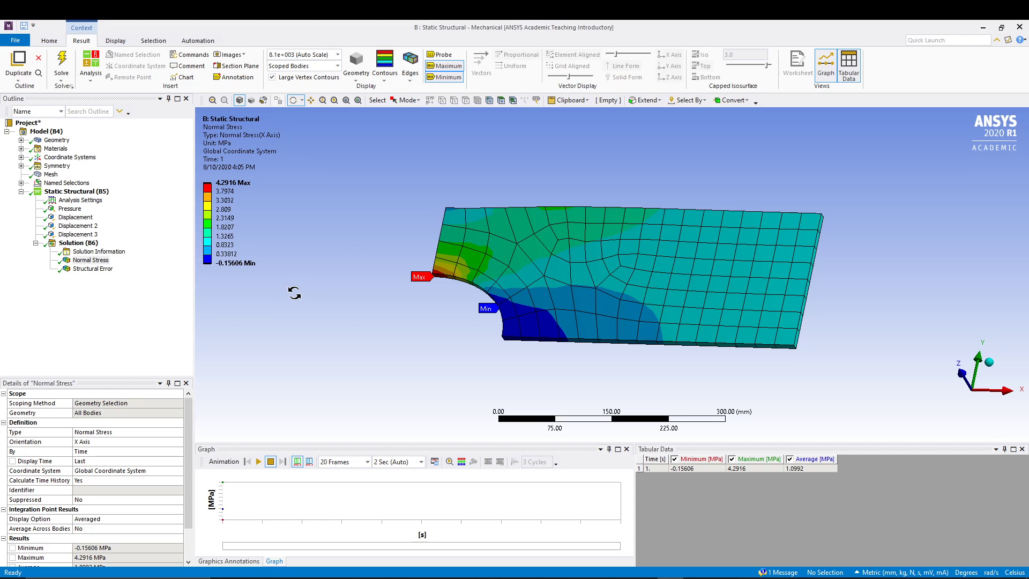
- Show Structural Error with No WireFrame edges, then try Show Undeformed Model
click(93, 269)
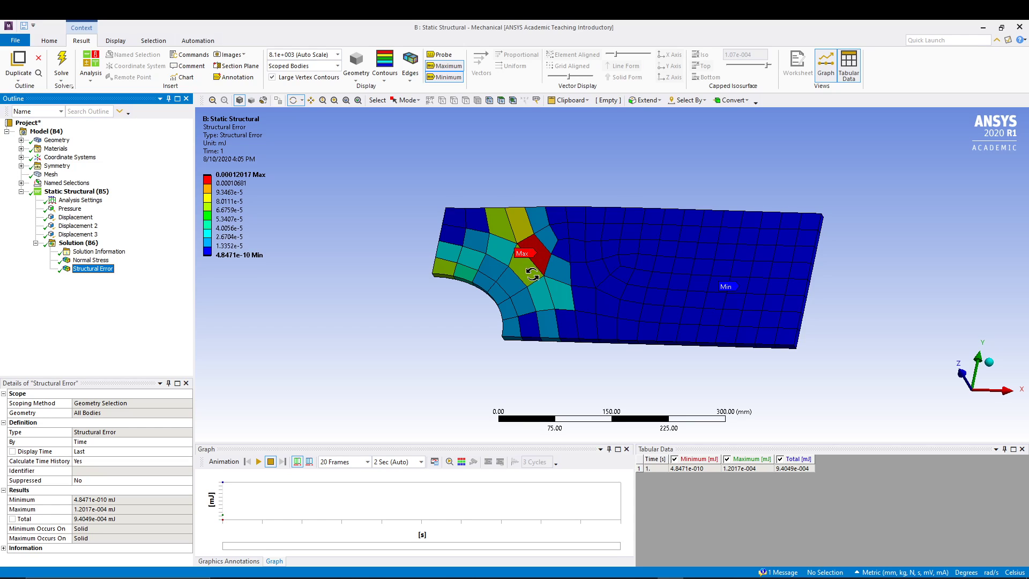
click(410, 79)
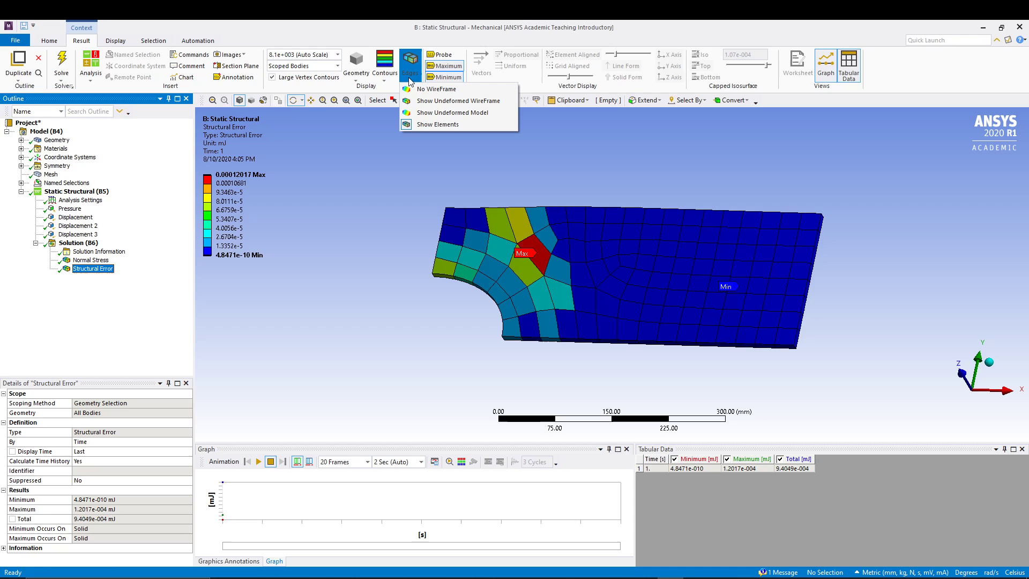
click(432, 89)
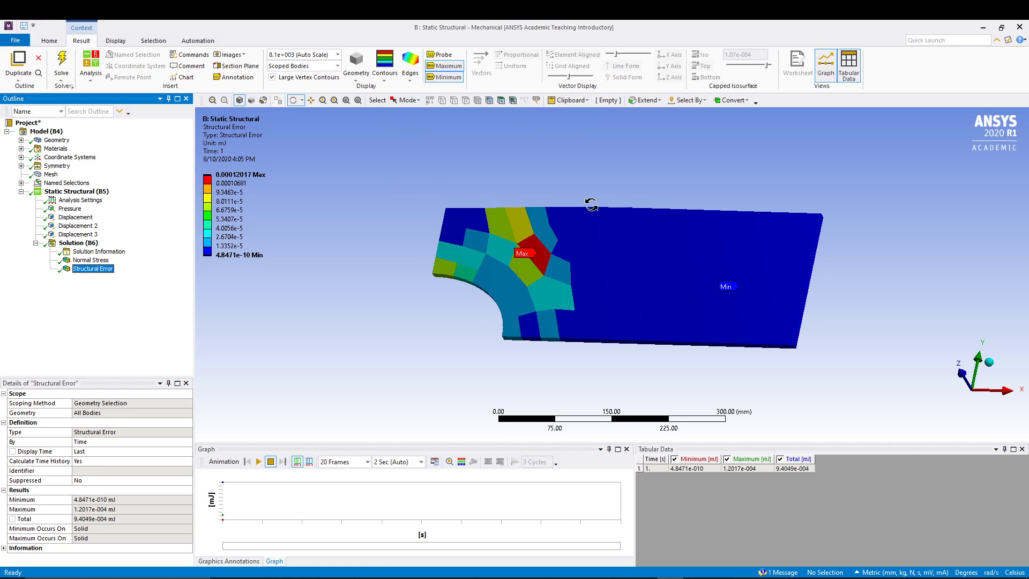
drag(591, 204, 585, 163)
click(411, 80)
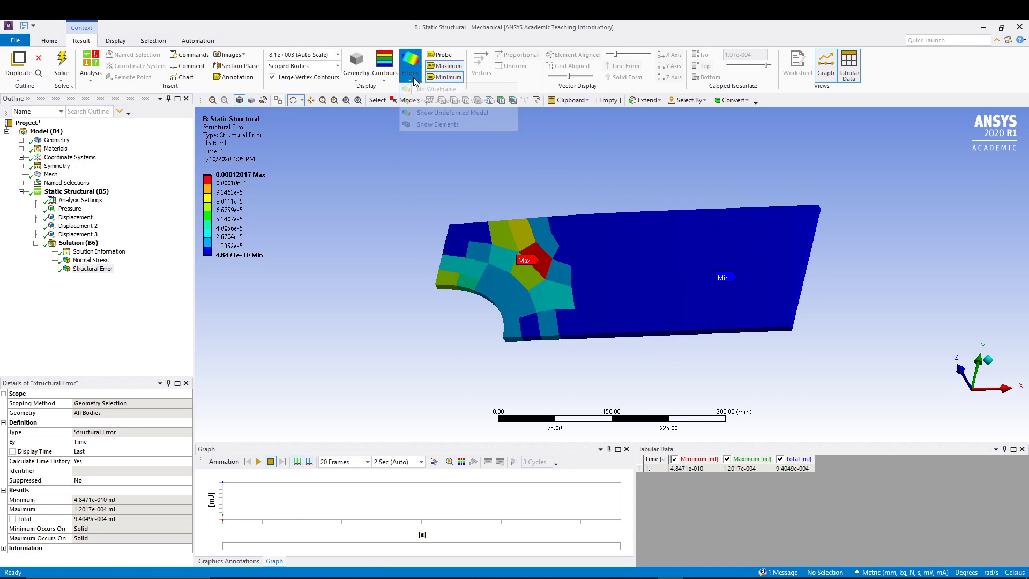
click(418, 112)
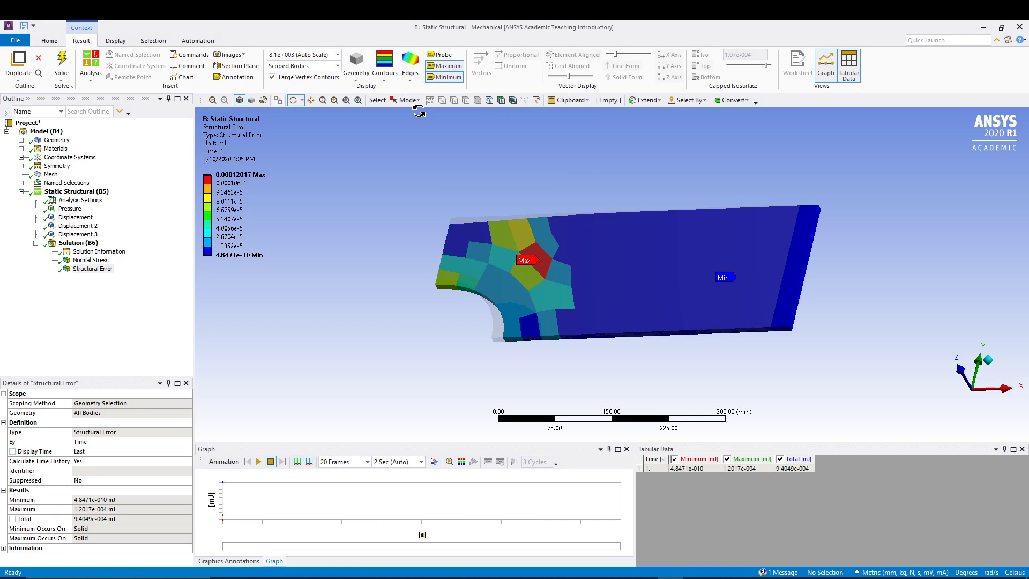
drag(419, 112, 539, 182)
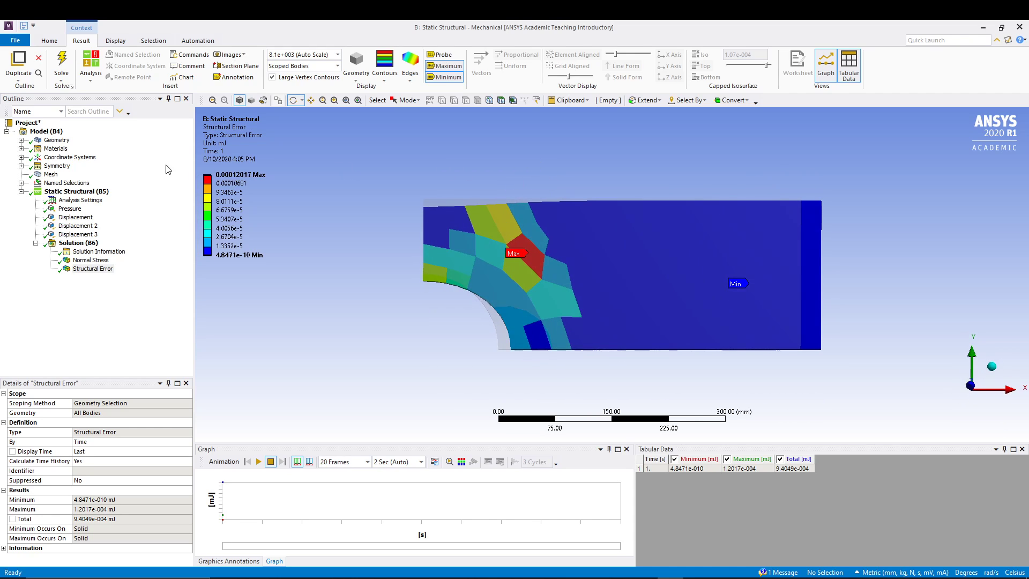
- Return Structural Error edges to No WireFrame and tilt the plate into 3-D
right_click(61, 140)
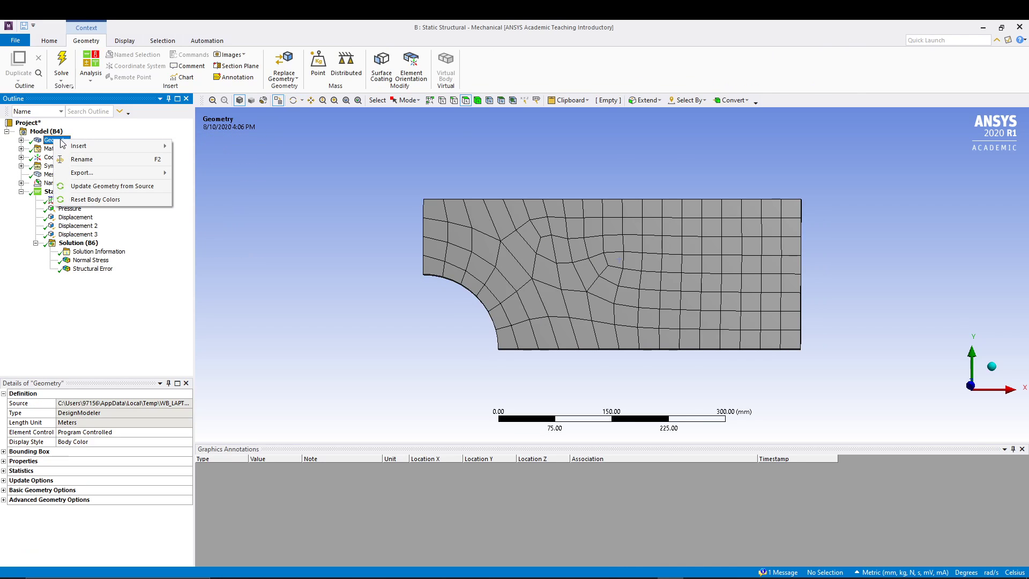
click(88, 269)
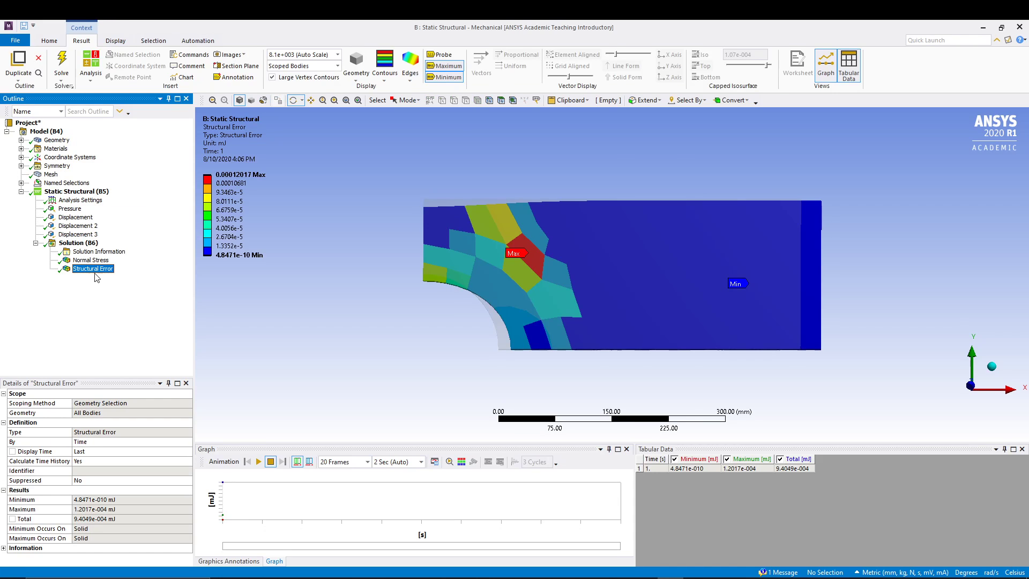
mouse_move(408, 154)
mouse_down()
mouse_move(425, 163)
mouse_move(418, 153)
mouse_up()
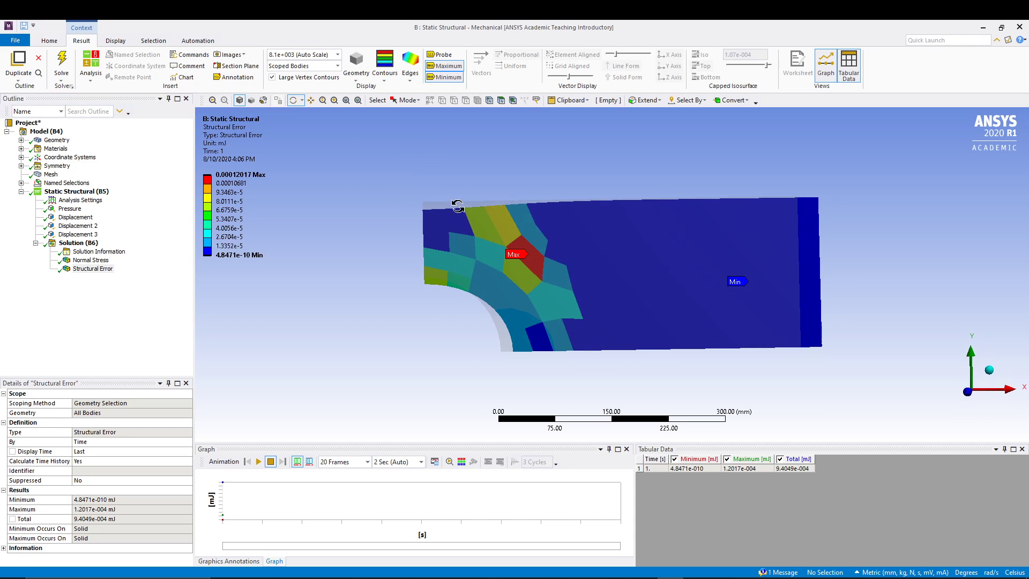
click(410, 75)
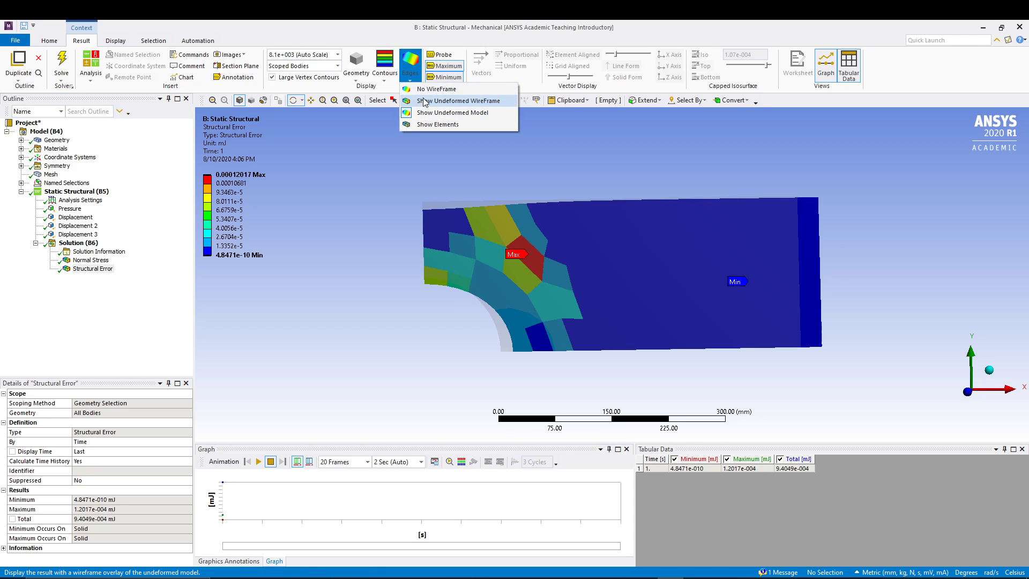
click(424, 93)
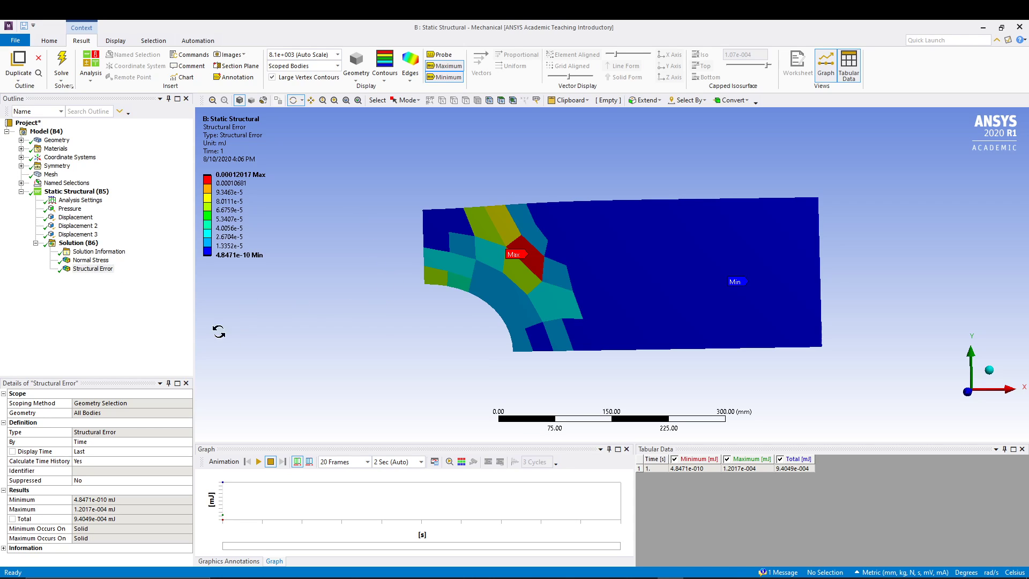
drag(385, 340, 379, 284)
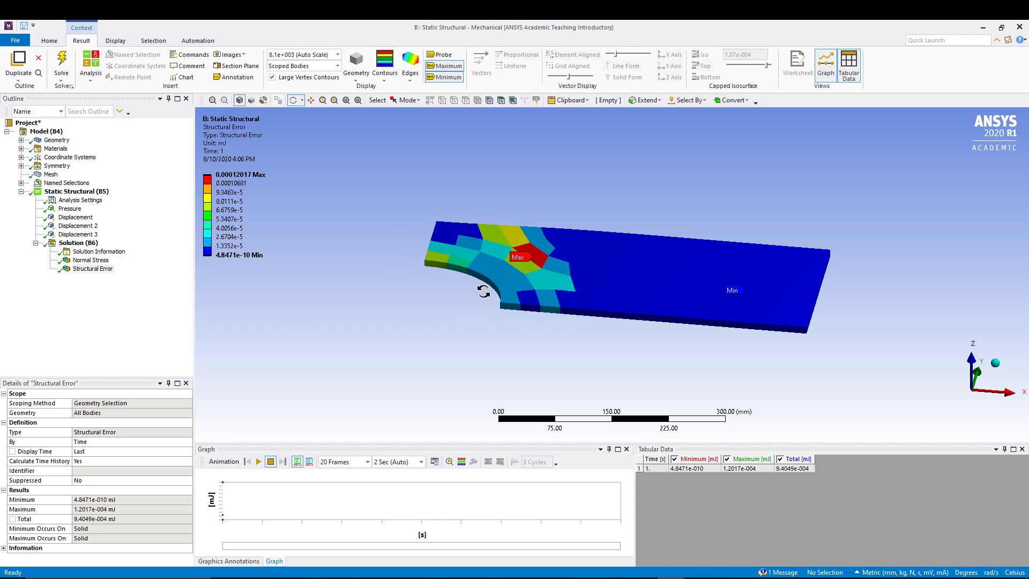
- Leave the legend value unchanged and view the Normal Stress contour from above
click(231, 183)
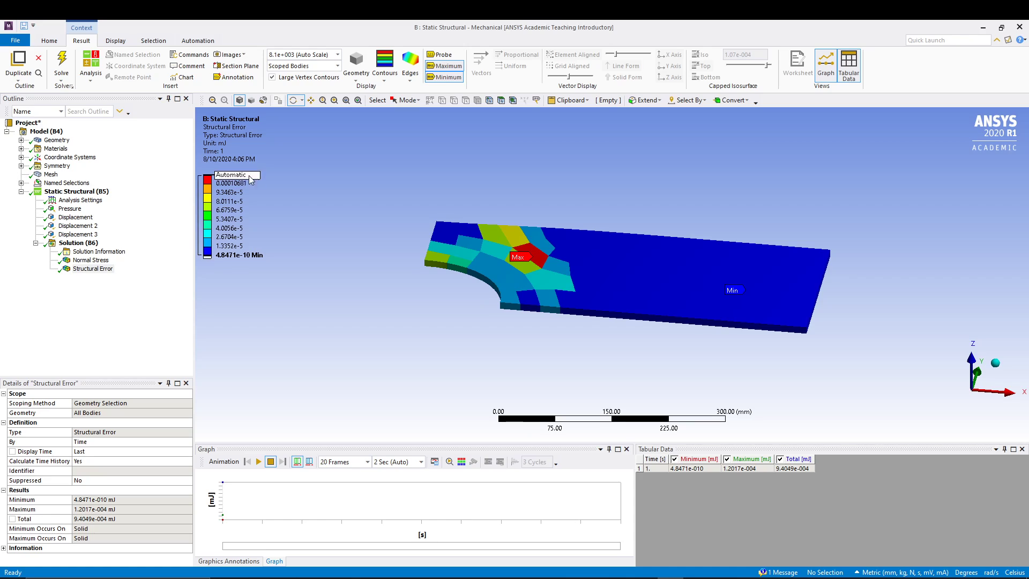
click(282, 196)
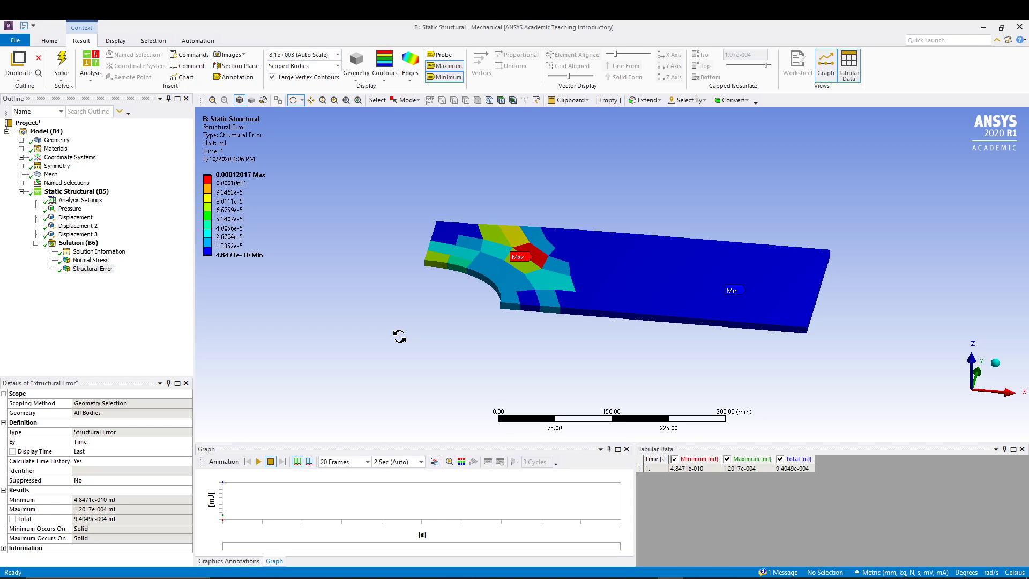
click(92, 260)
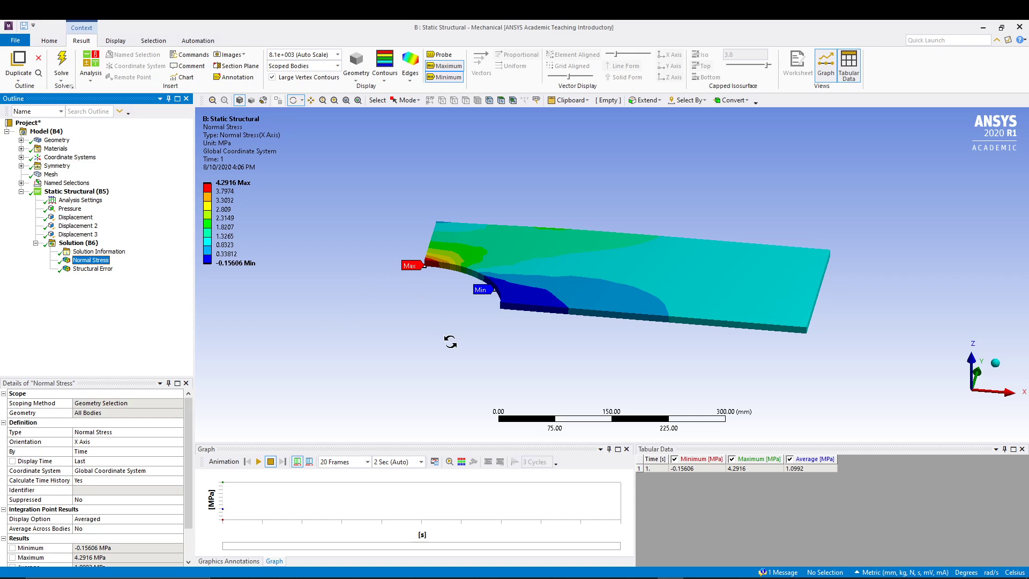
drag(435, 317, 756, 229)
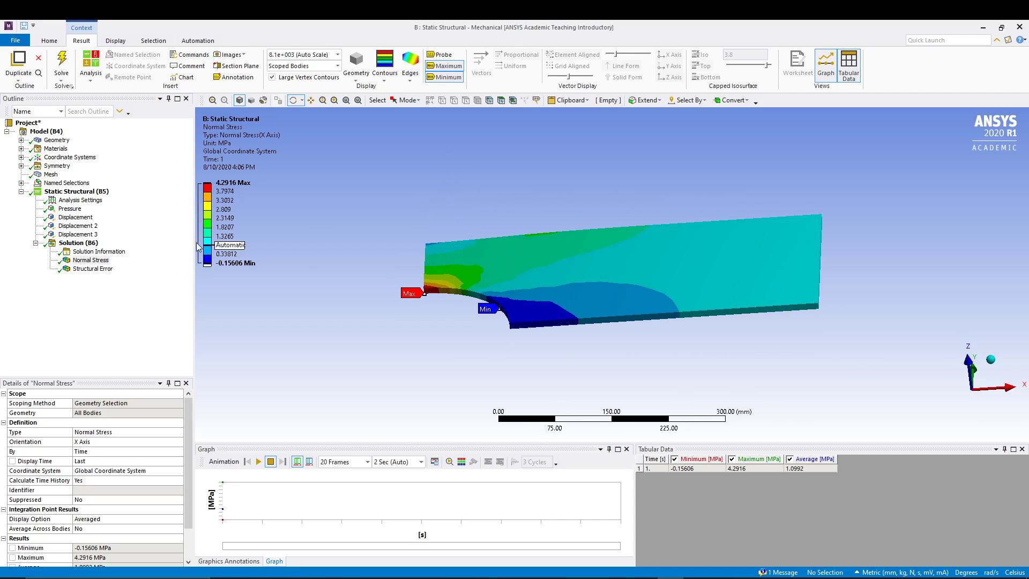
- Compare with Structural Error, then display the 1008-node, 125-element mesh
click(89, 269)
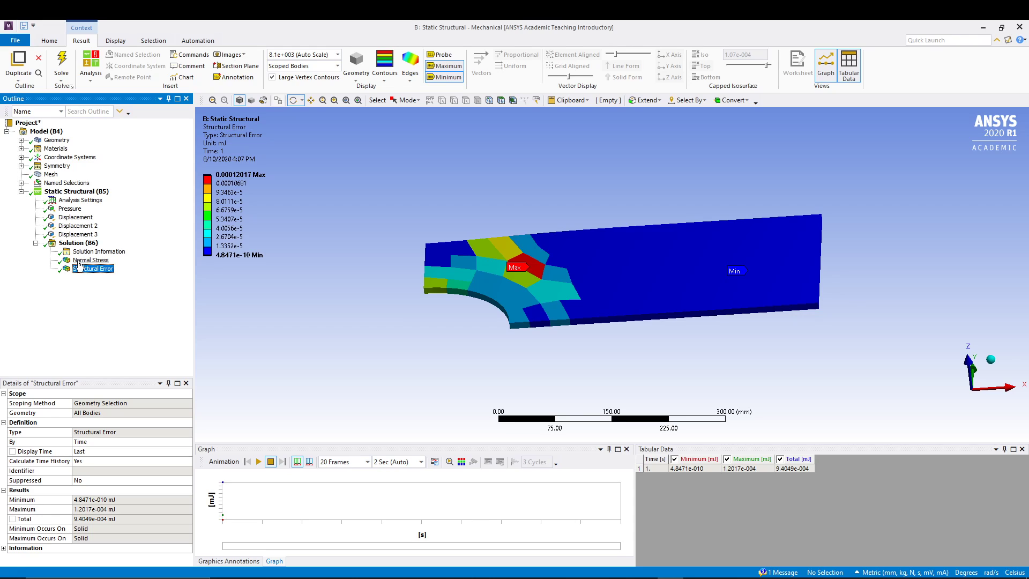
drag(392, 313, 445, 326)
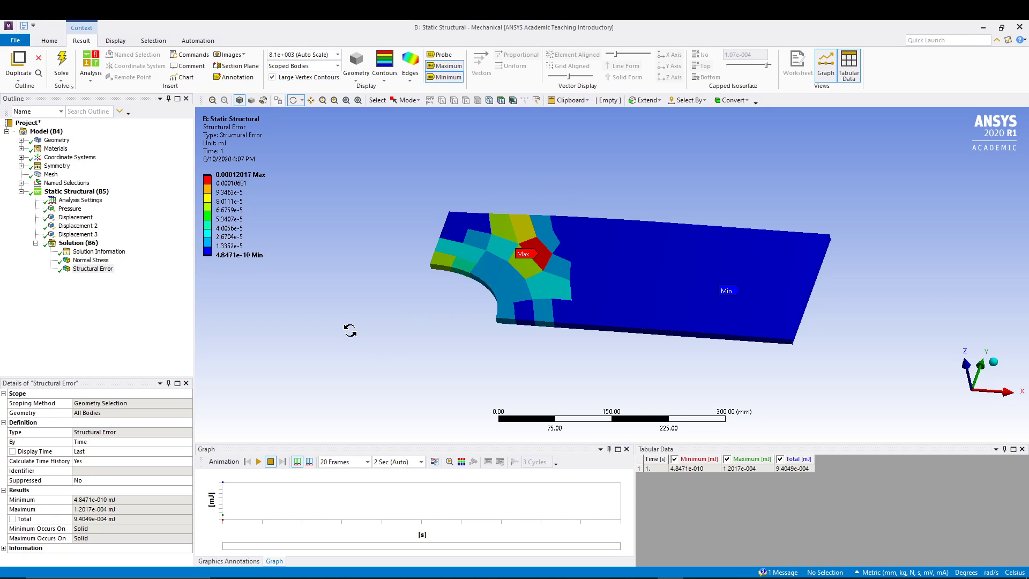
click(51, 174)
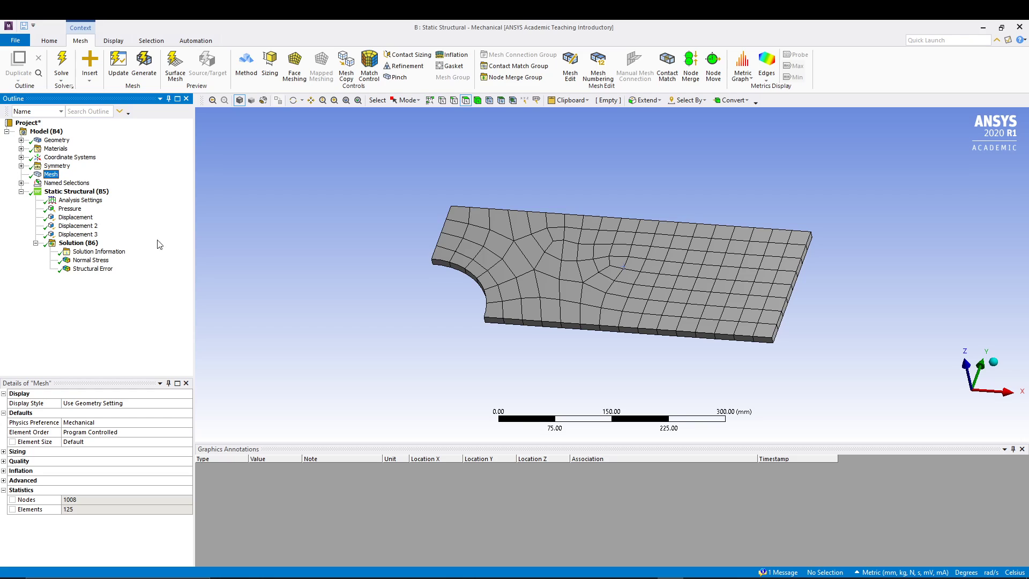
- Reselect Structural Error and view its contour, peaking at 1.2017e-4 mJ, from above
click(91, 269)
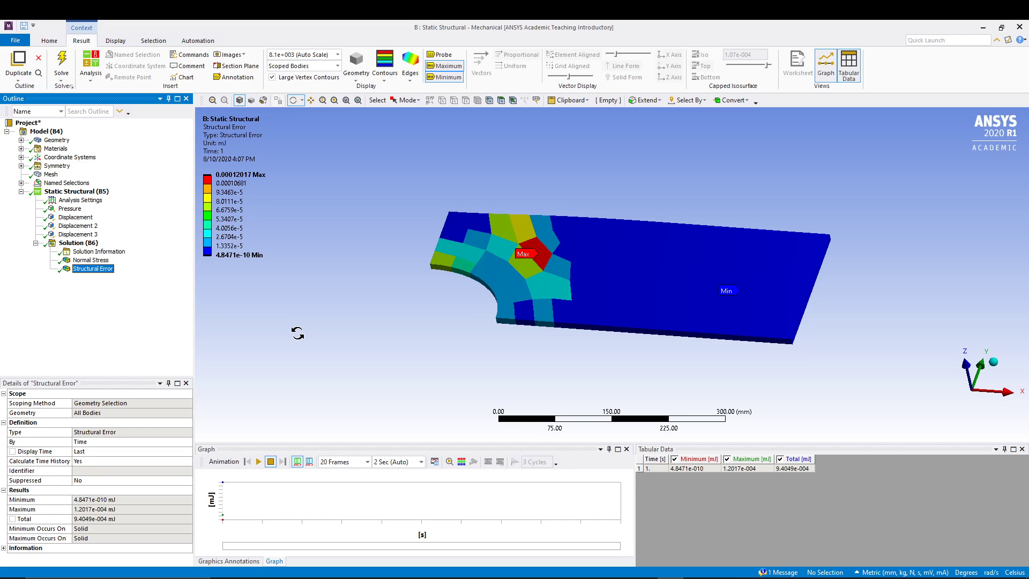
drag(439, 188, 449, 212)
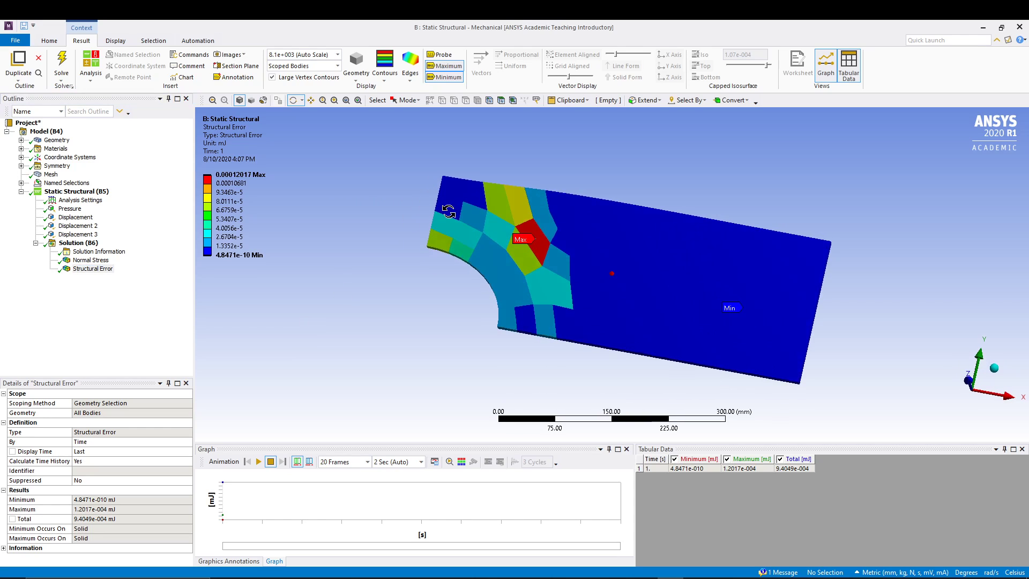